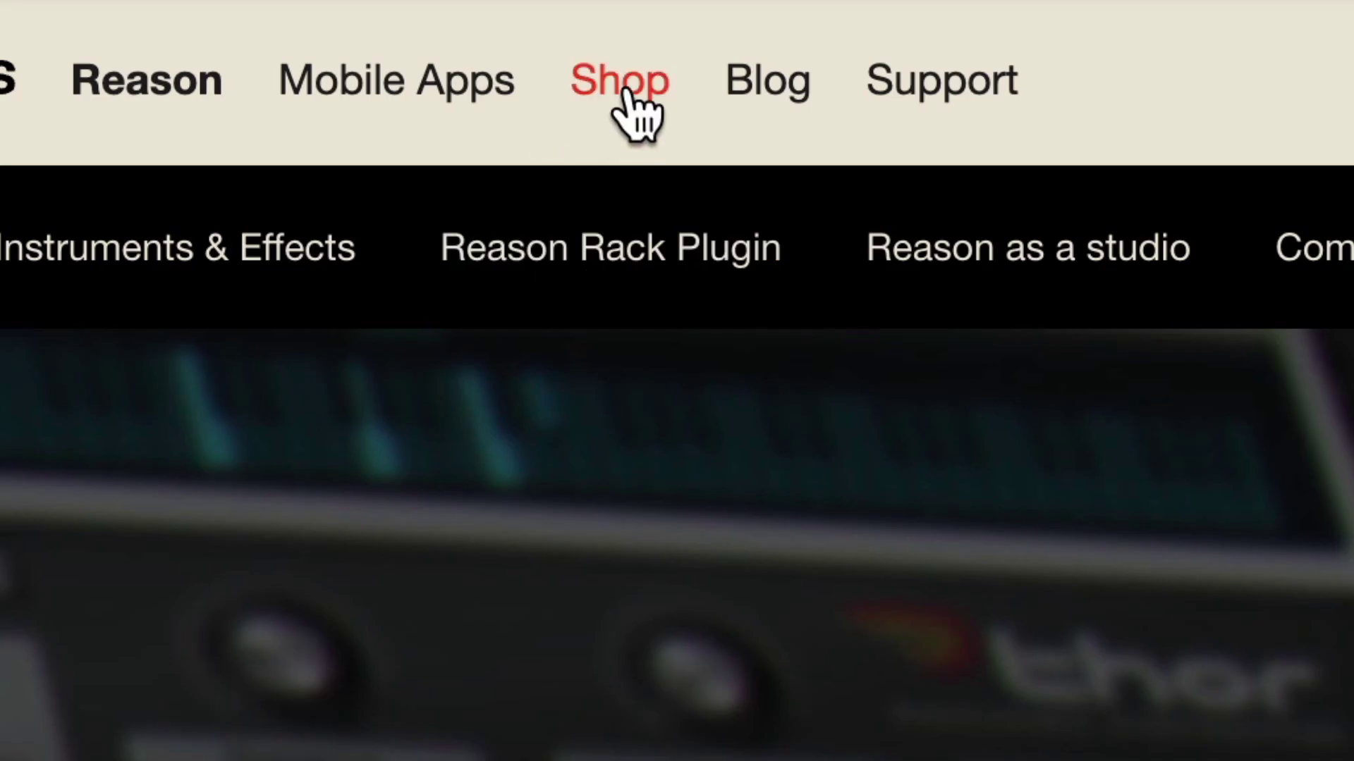
Step: In the Reason Studios Shop, find the KORG Polysix product page and show its second image
left_click(620, 81)
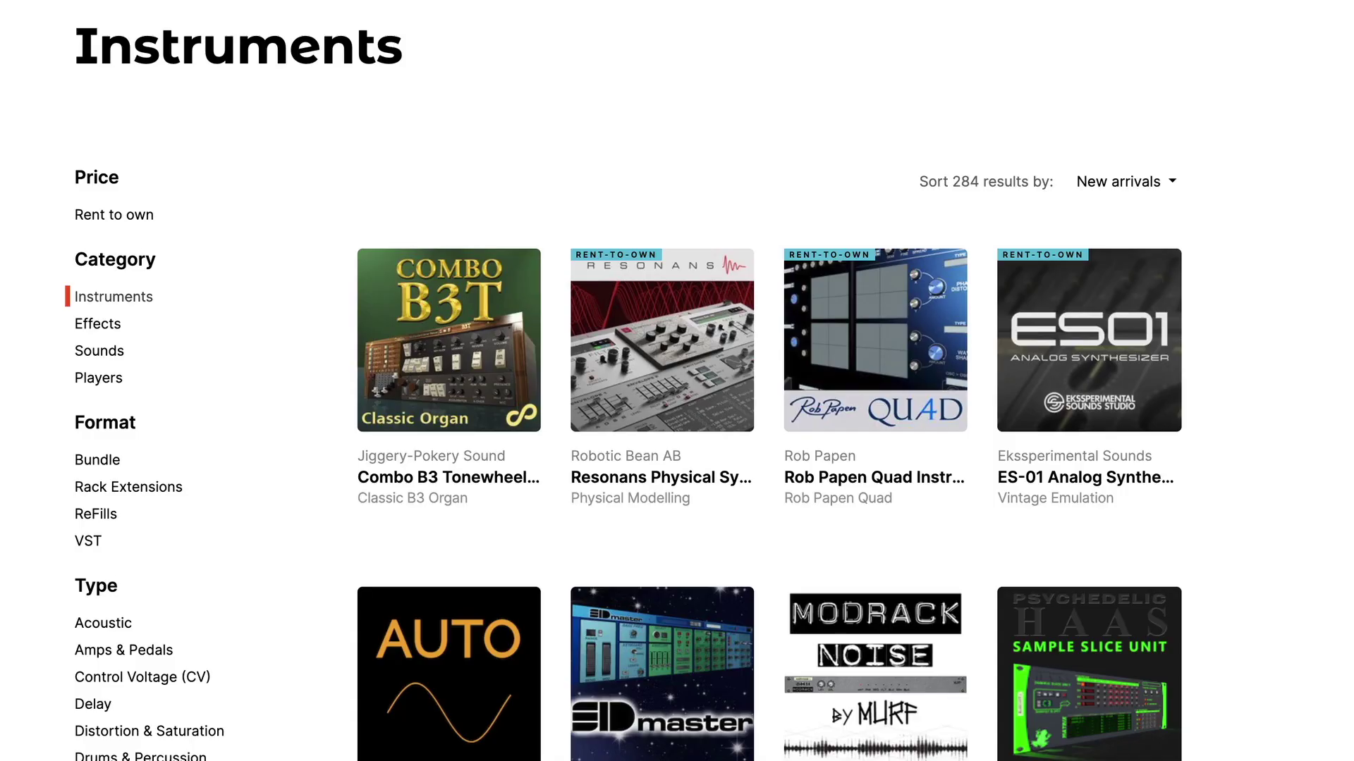
scroll(677, 381, "down", 5)
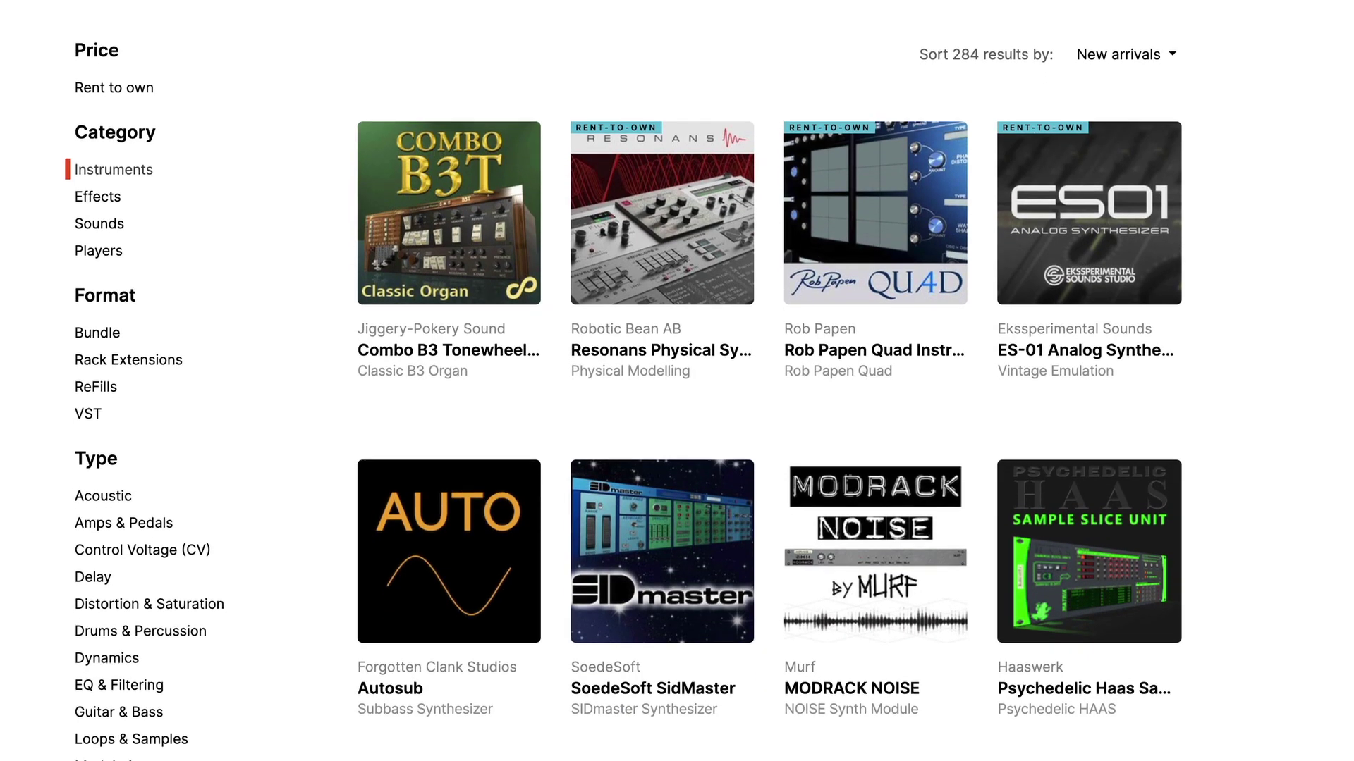
scroll(677, 381, "down", 7)
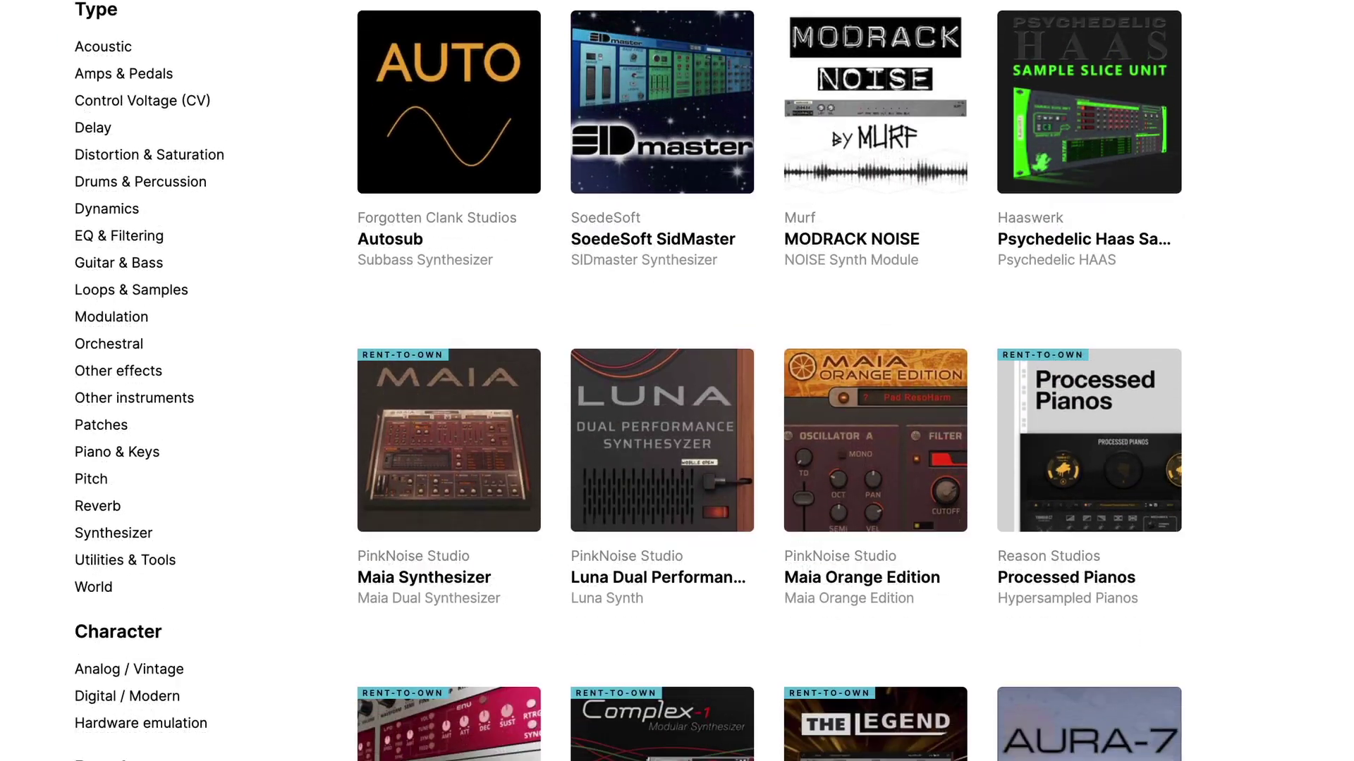
scroll(676, 381, "down", 3)
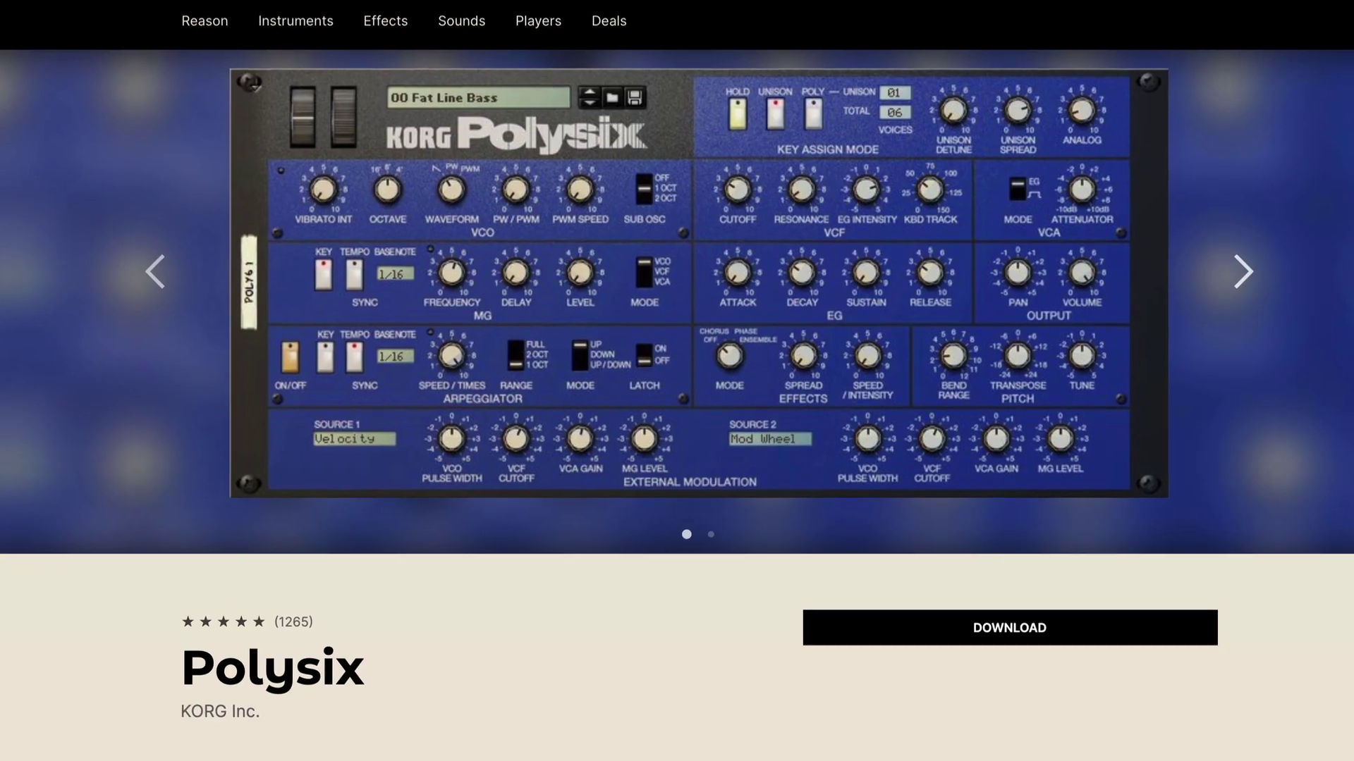
left_click(1258, 268)
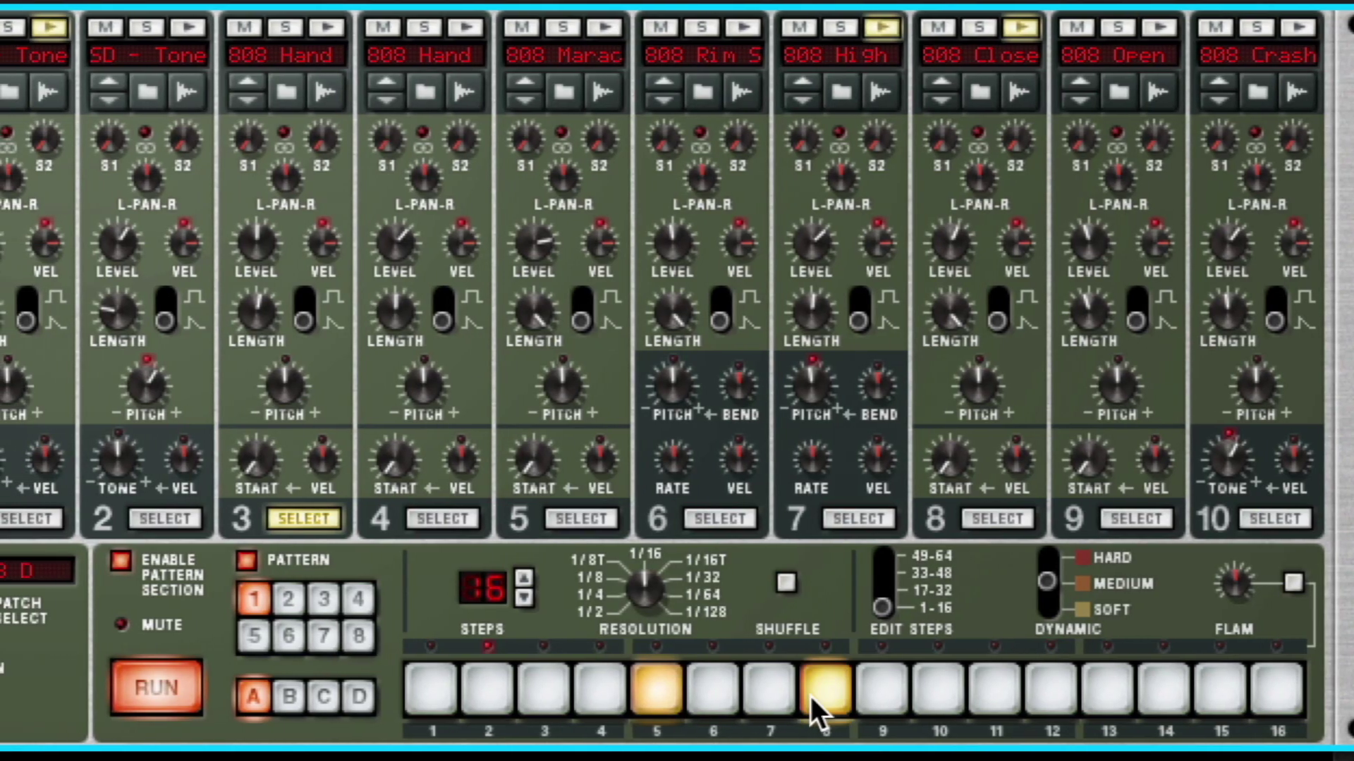
Step: Turn on Redrum steps 8 and 11, add Umpf Club Drums and audition the pad 1 kick
left_click(811, 695)
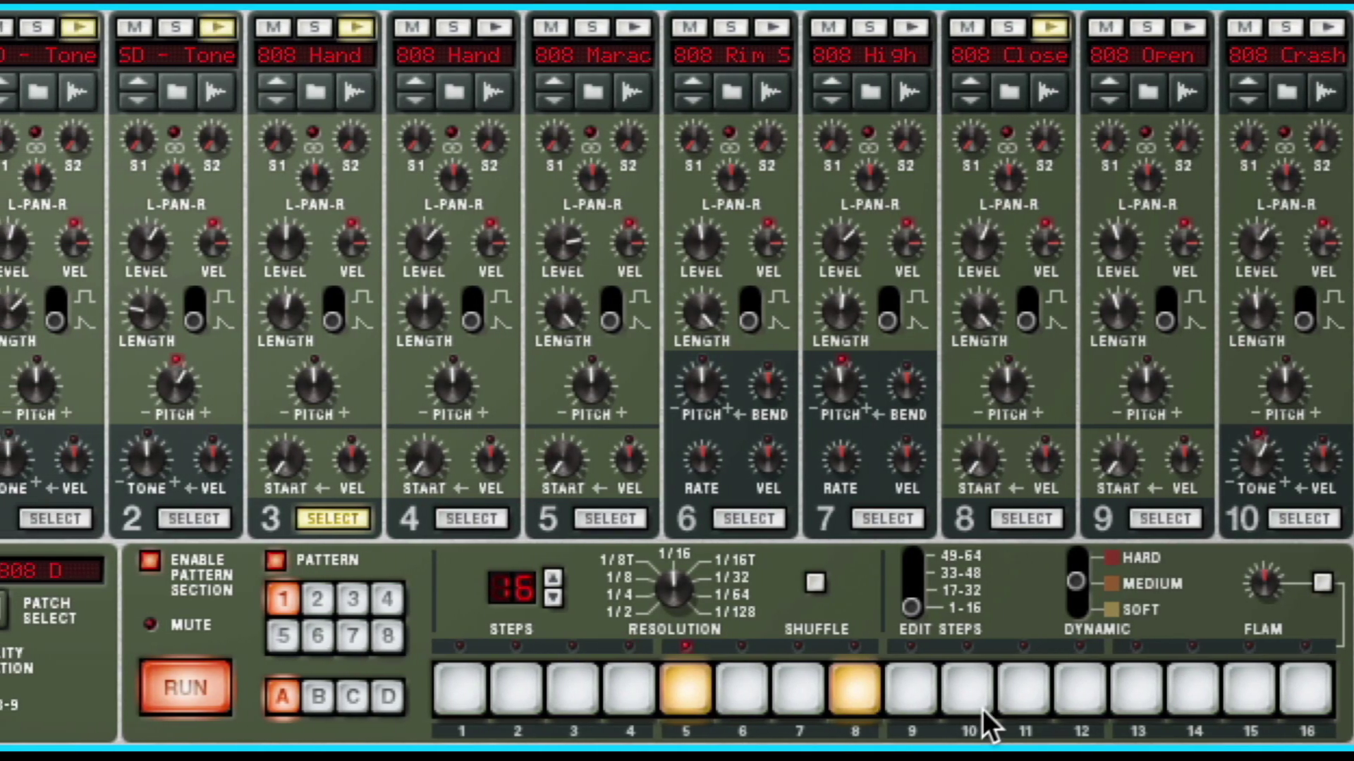
left_click(966, 690)
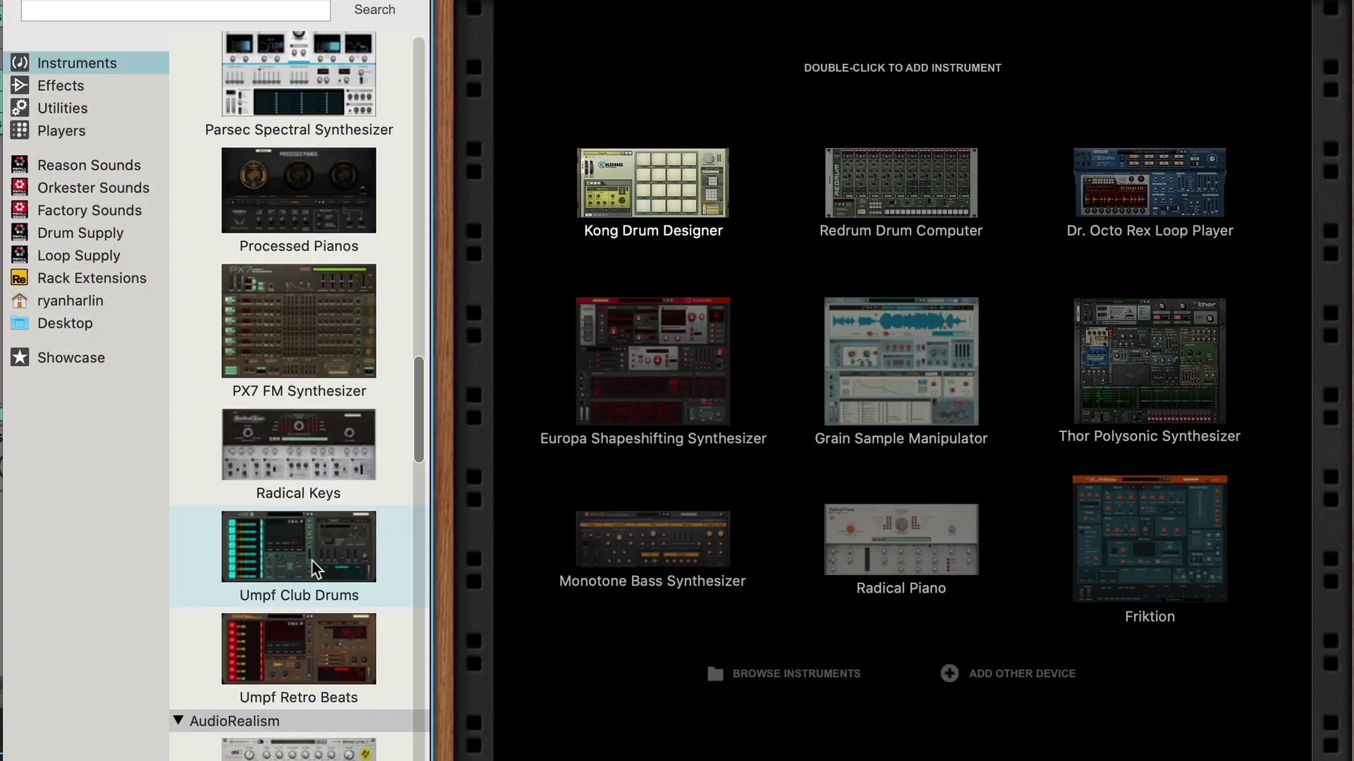
left_click_drag(312, 568, 752, 455)
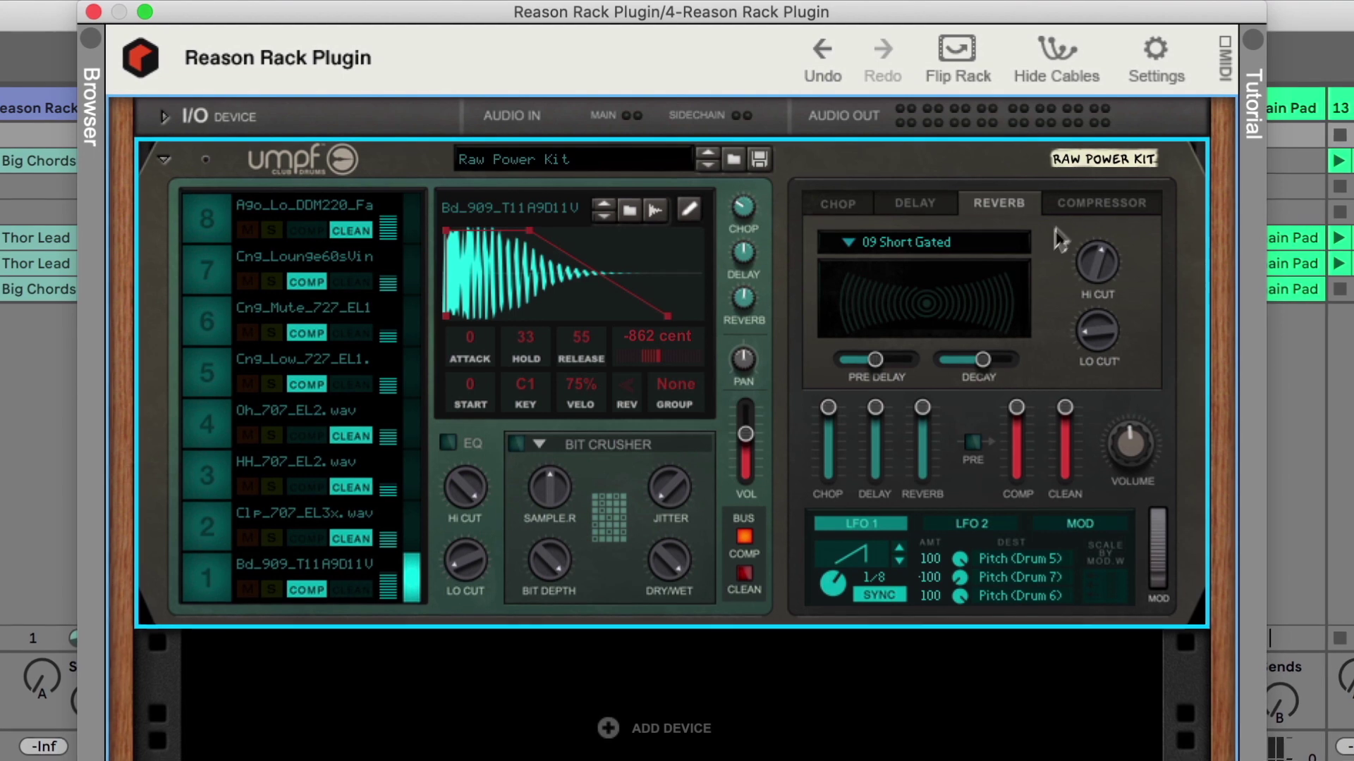
left_click(1071, 202)
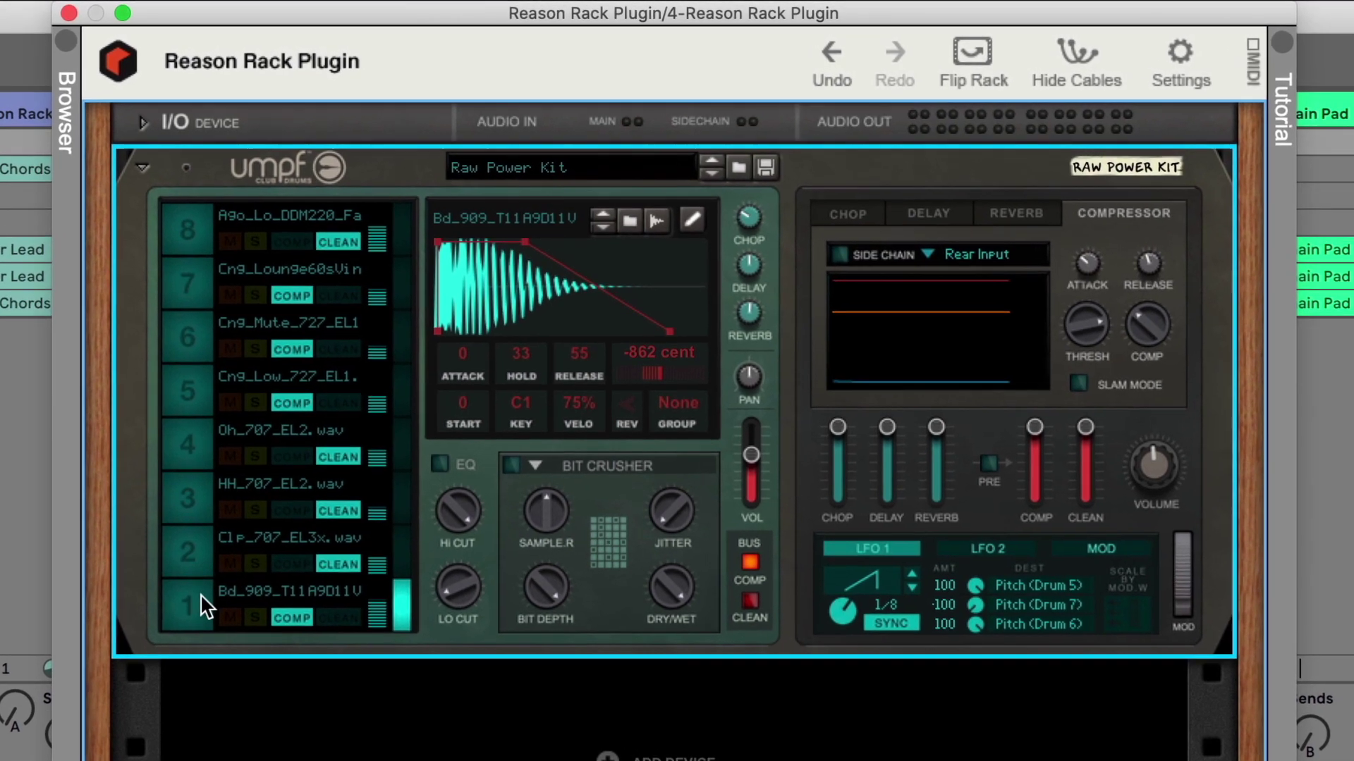
left_click(219, 566)
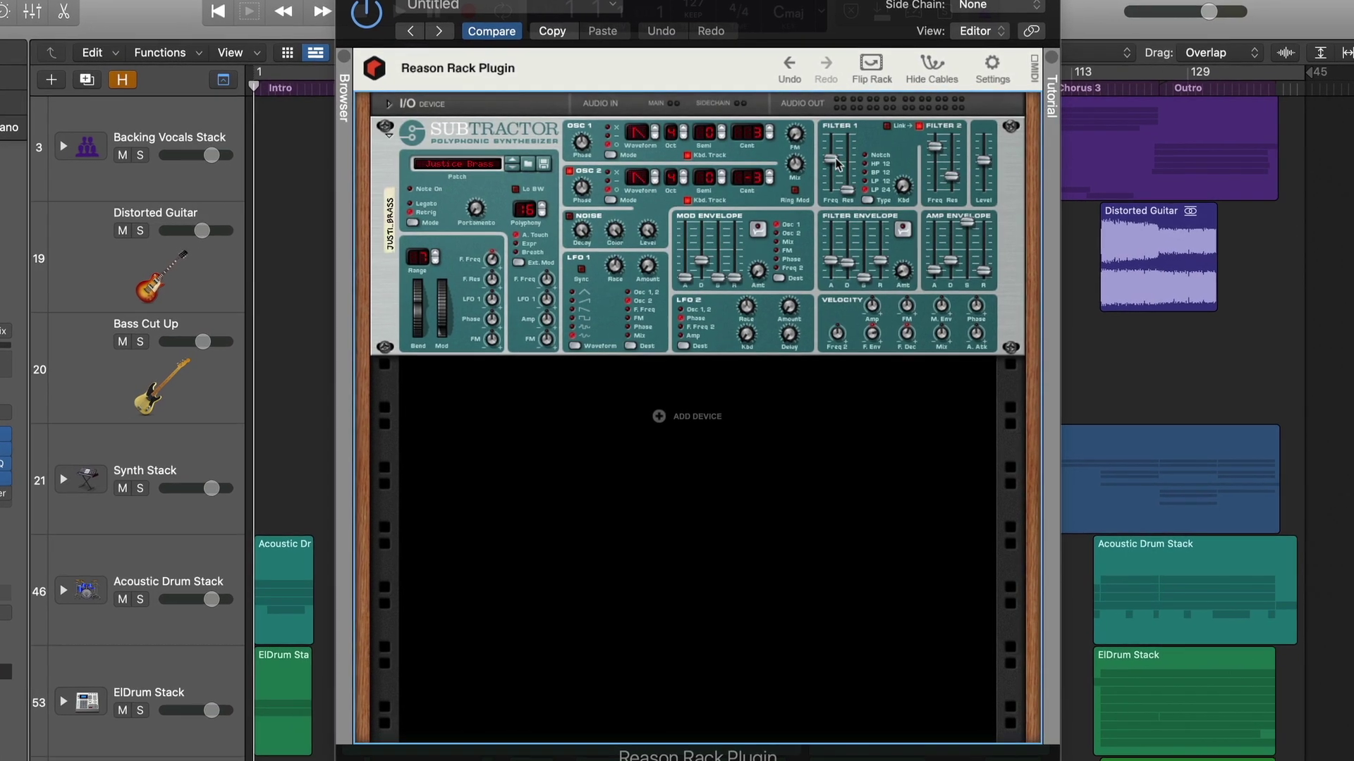
Step: Raise Subtractor filter 1 frequency and resonance, increase Malström OSC A index, and set OSC B to Square
left_click_drag(829, 159, 849, 141)
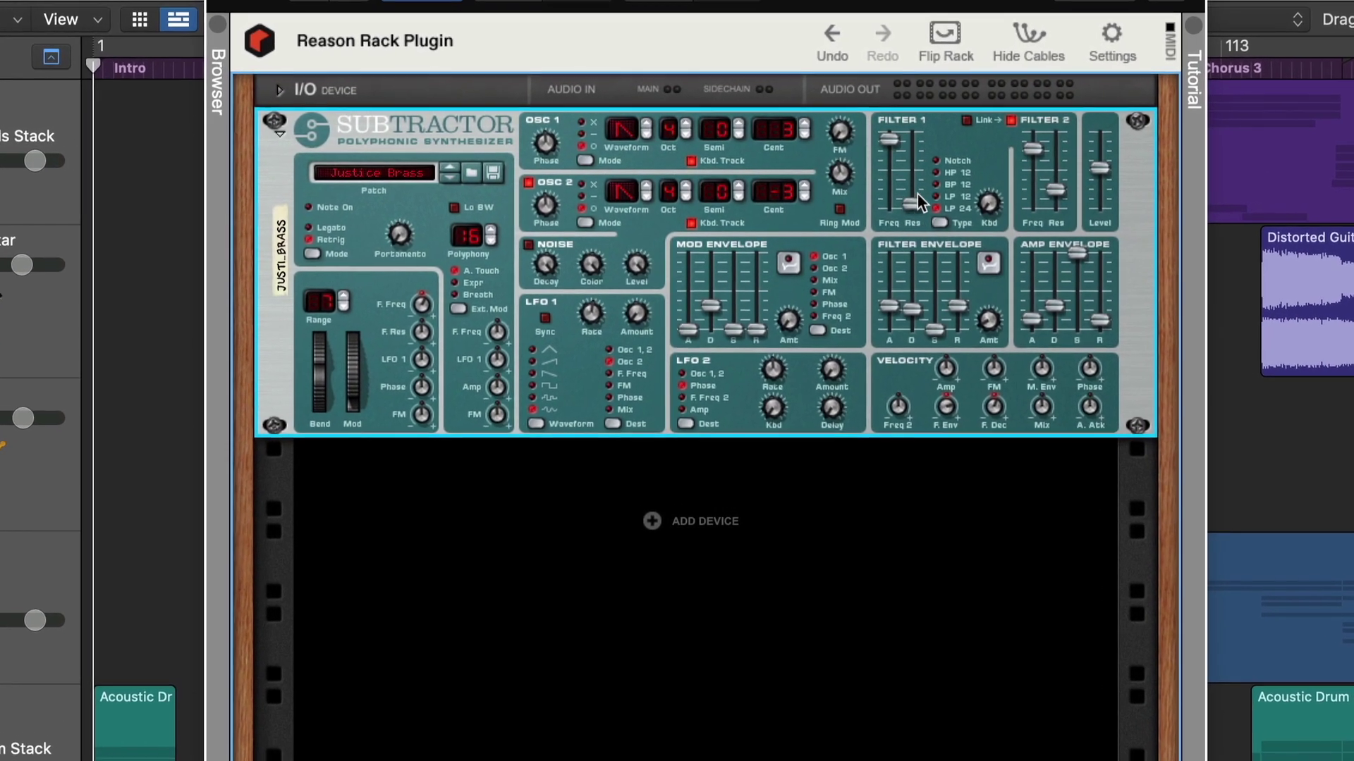
left_click_drag(916, 193, 921, 181)
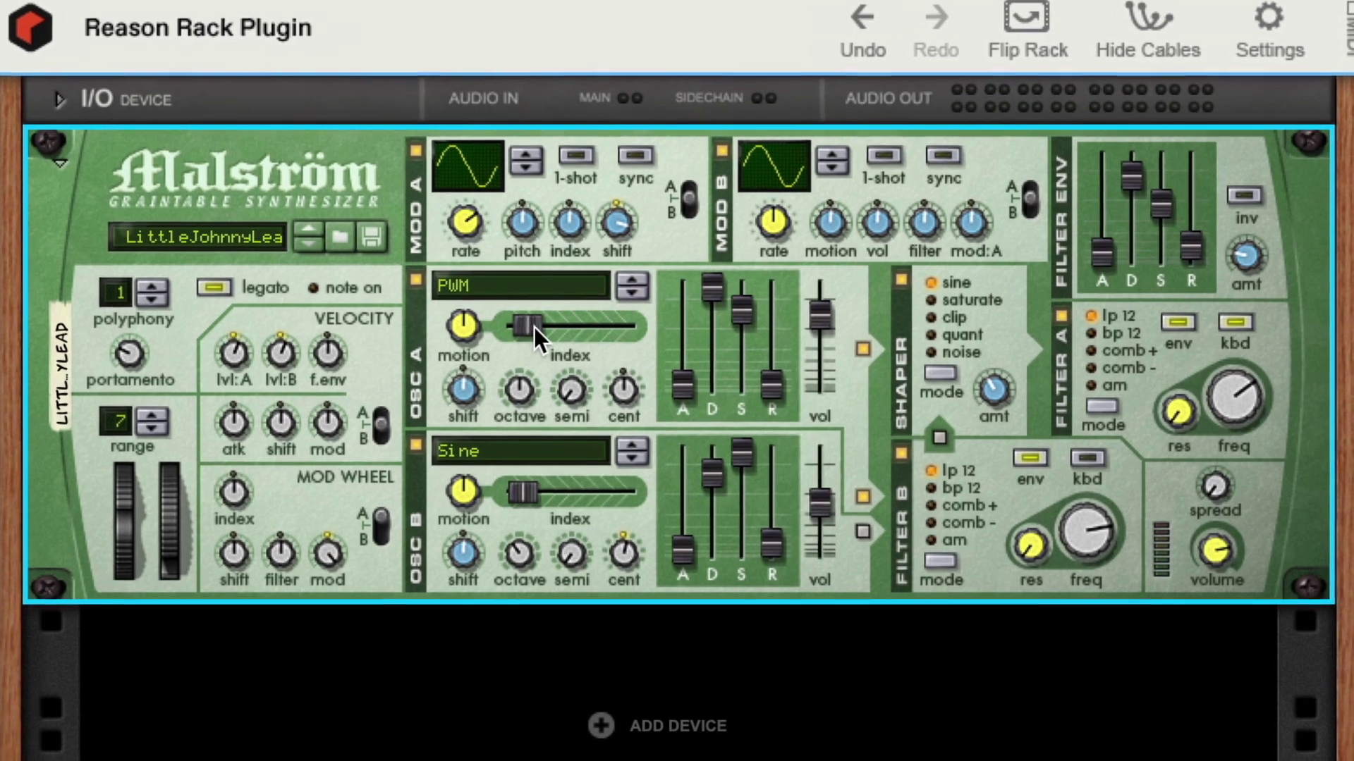
left_click_drag(535, 329, 600, 331)
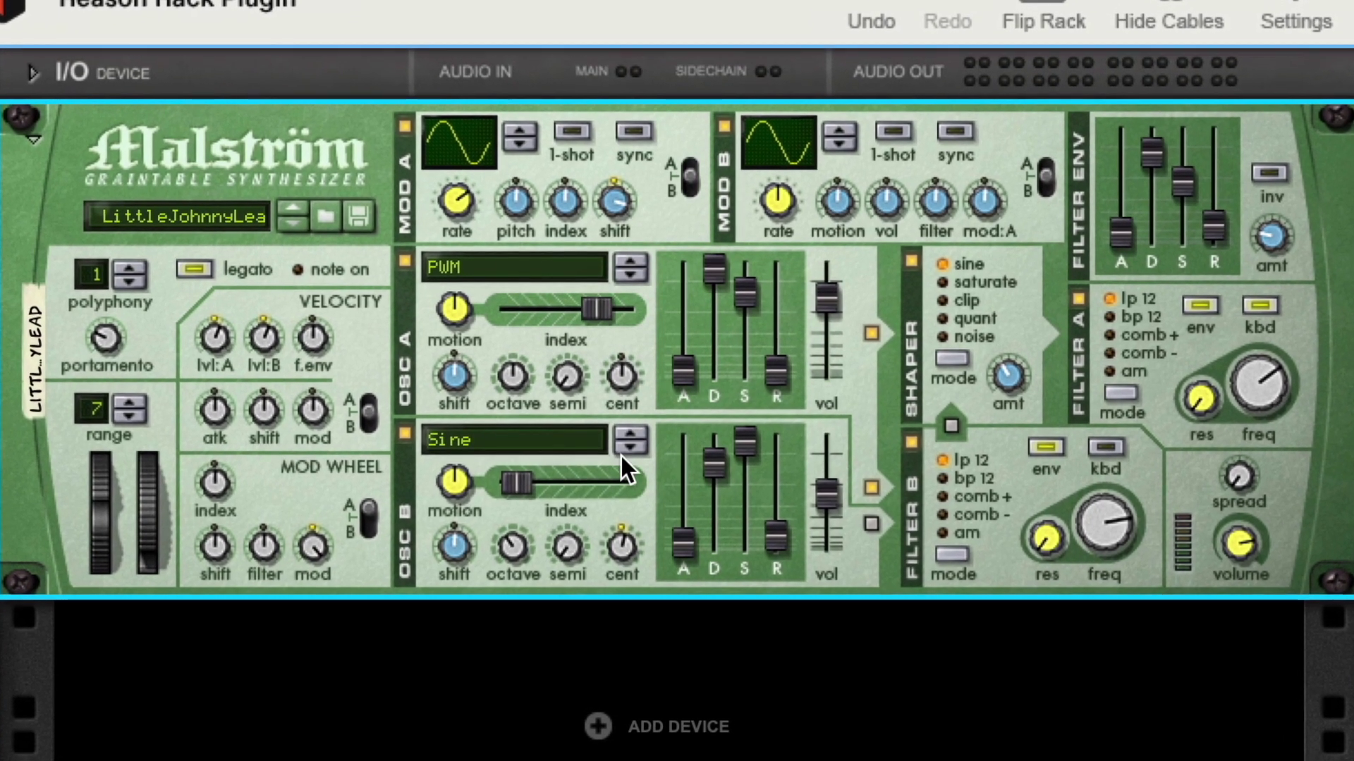
left_click(630, 451)
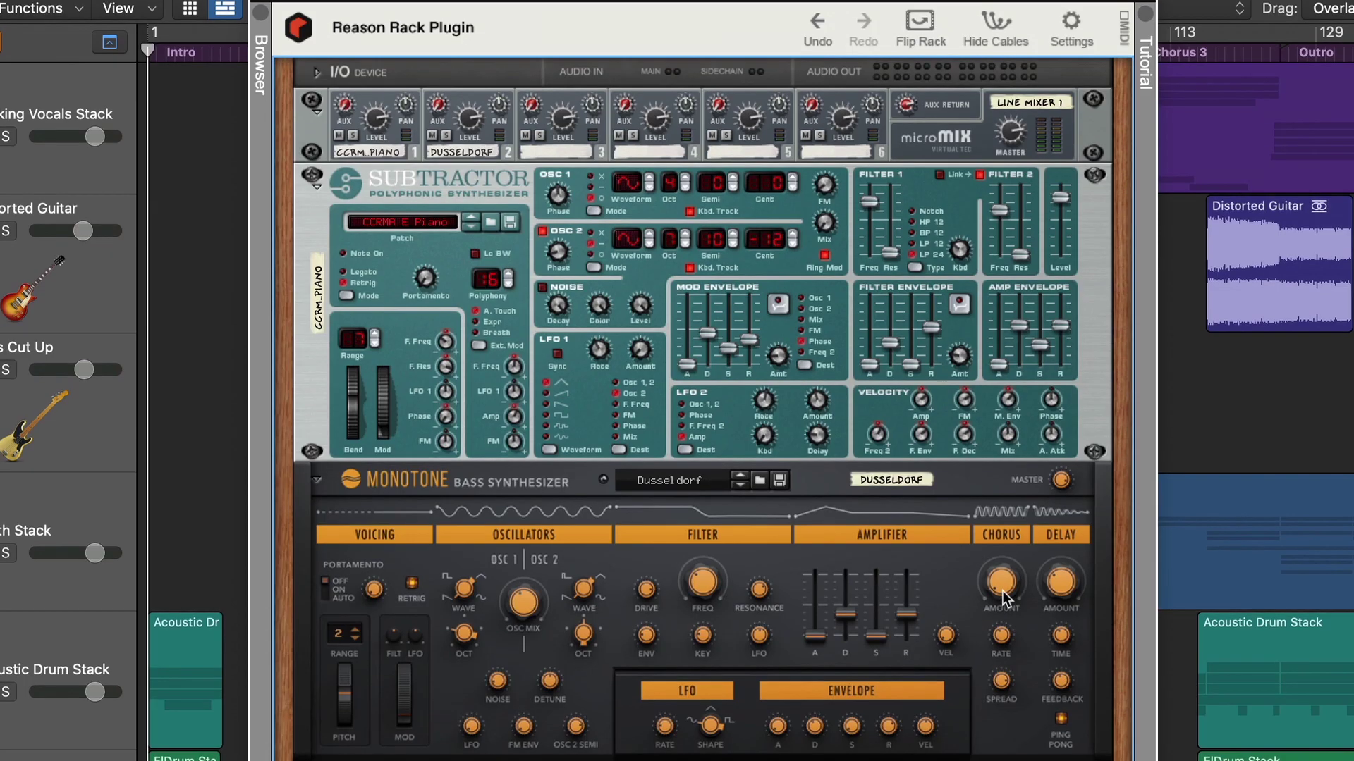
left_click(1005, 598)
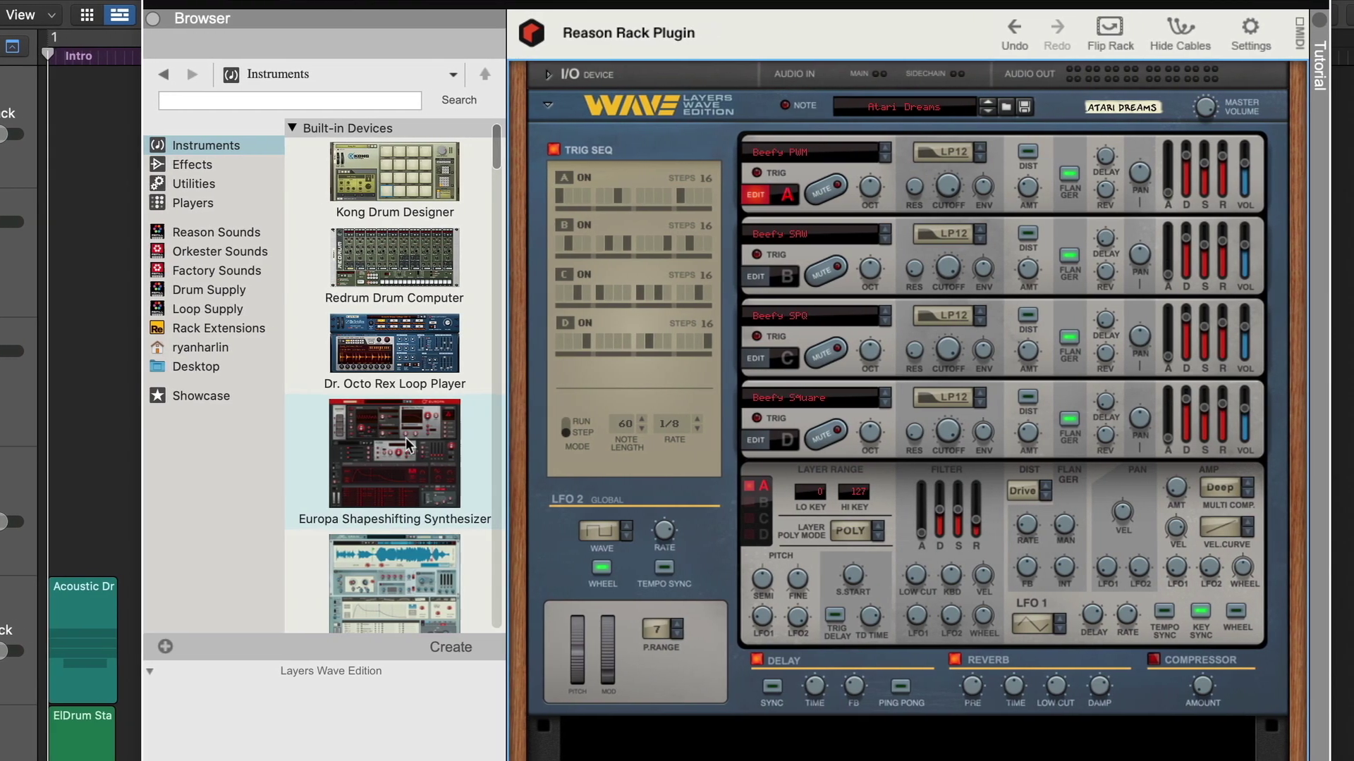
Step: Add Europa, the NN19 sampler and Radical Piano to the rack
left_click_drag(404, 437, 943, 344)
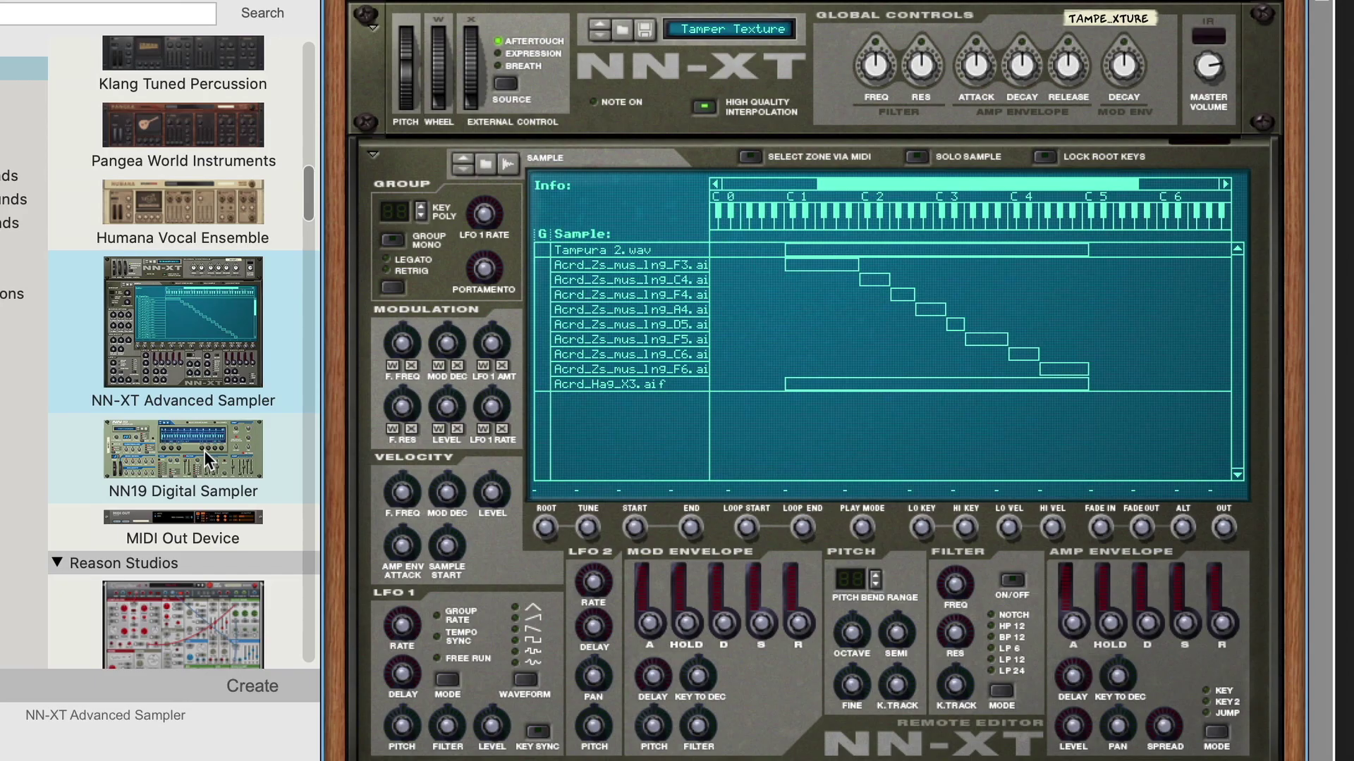
left_click_drag(184, 458, 767, 361)
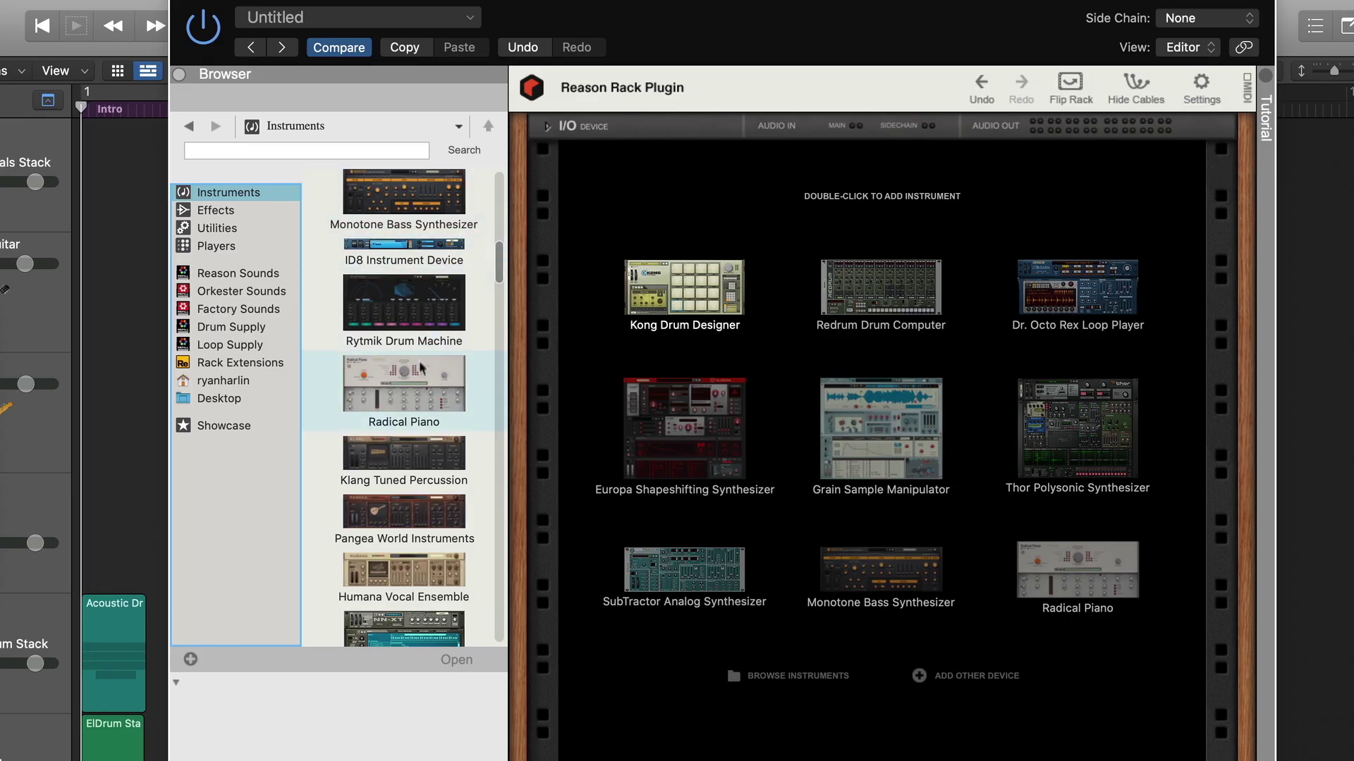
left_click(404, 387)
left_click_drag(404, 388, 615, 196)
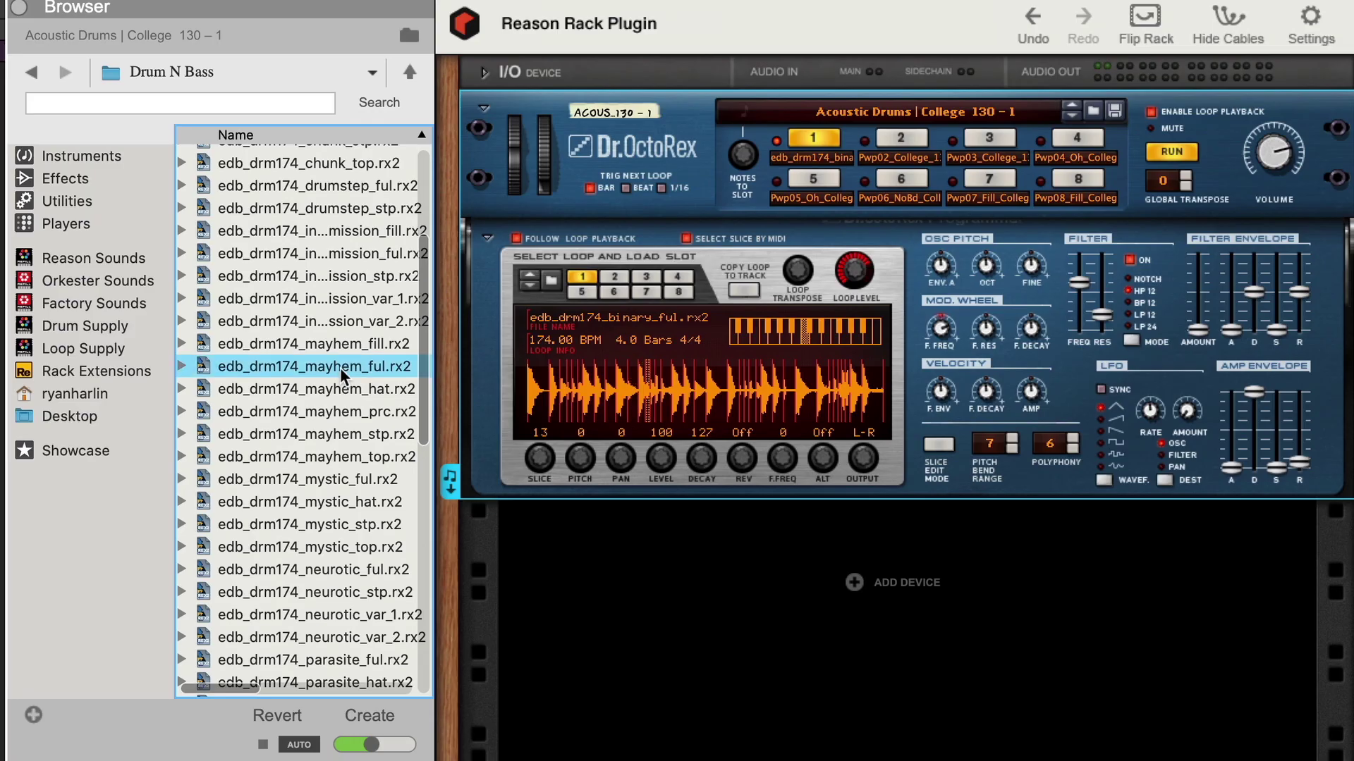
Step: Load edb_drm174_mayhem_ful.rx2 into Dr.OctoRex and place the loop as a MIDI region on the track
left_click_drag(340, 366, 636, 399)
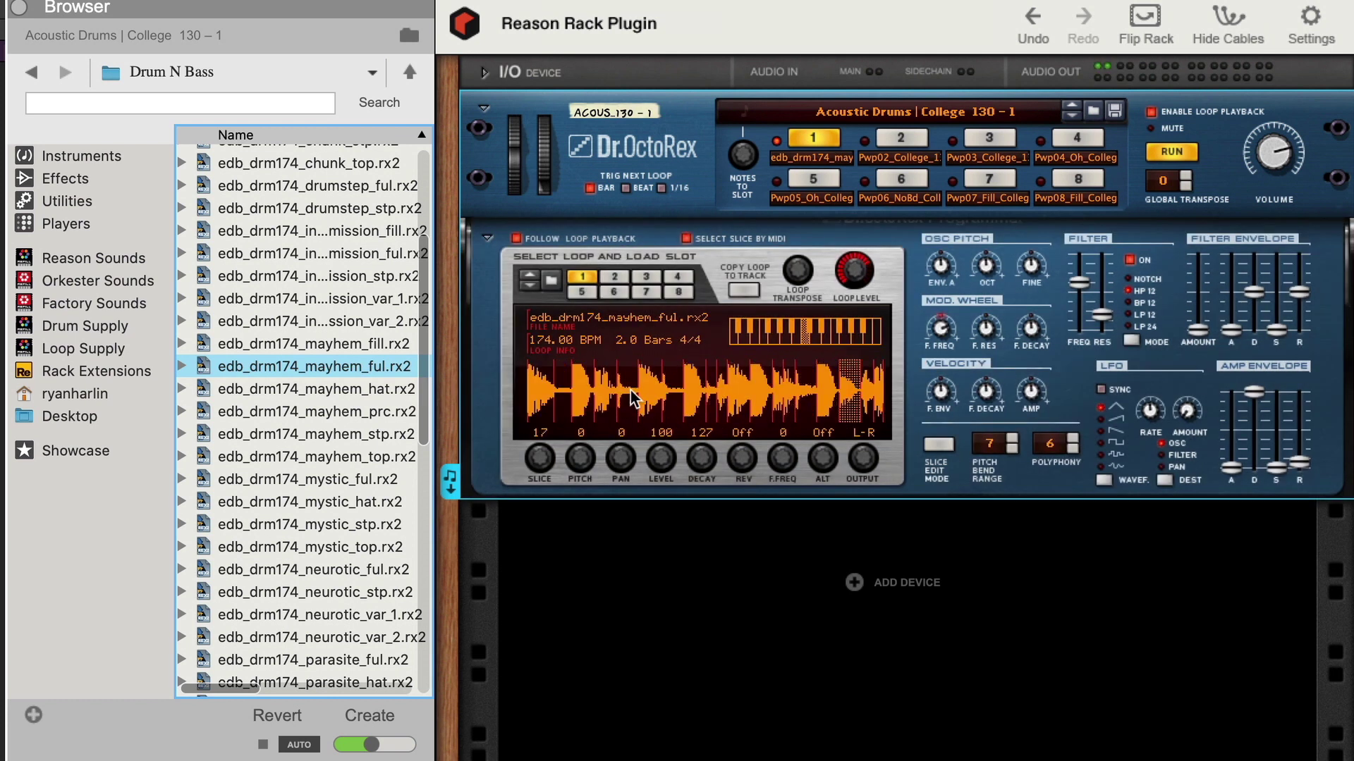
left_click_drag(634, 398, 235, 564)
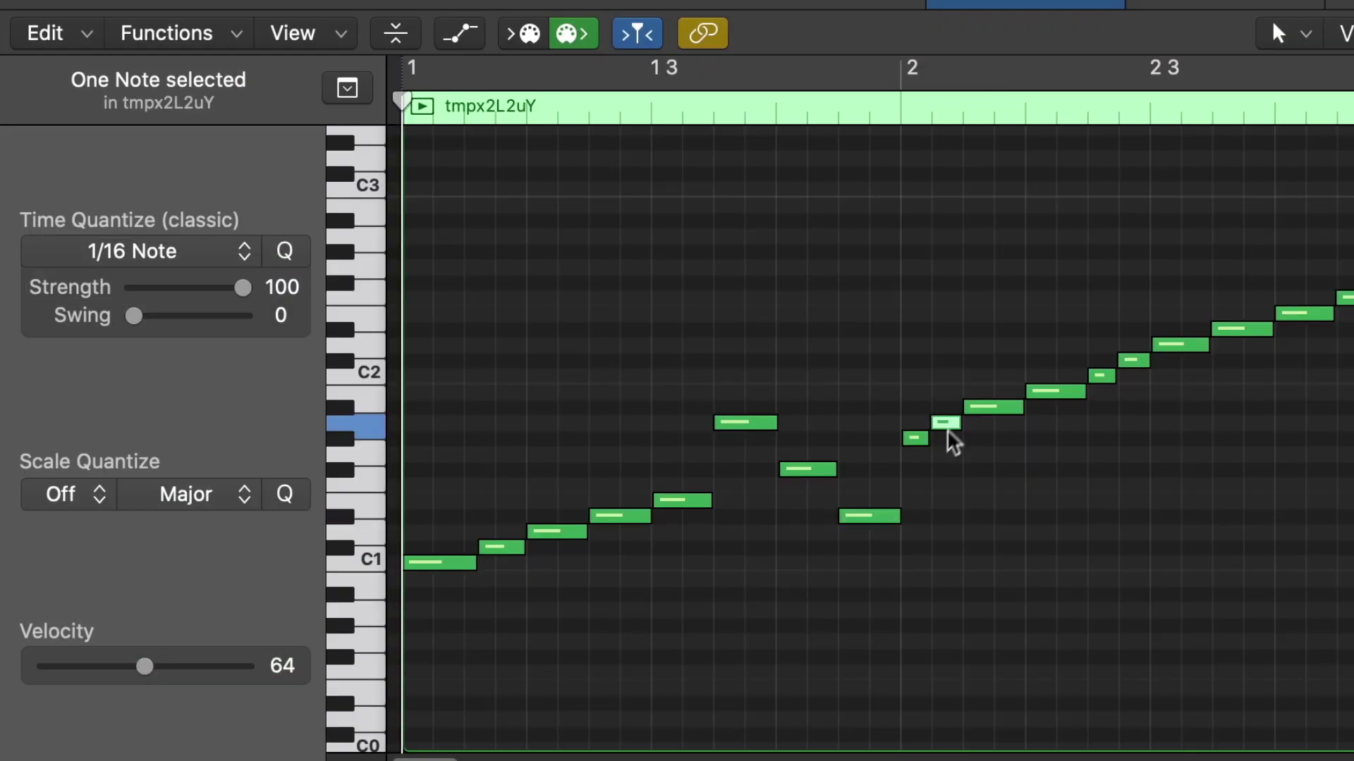
left_click_drag(947, 428, 944, 468)
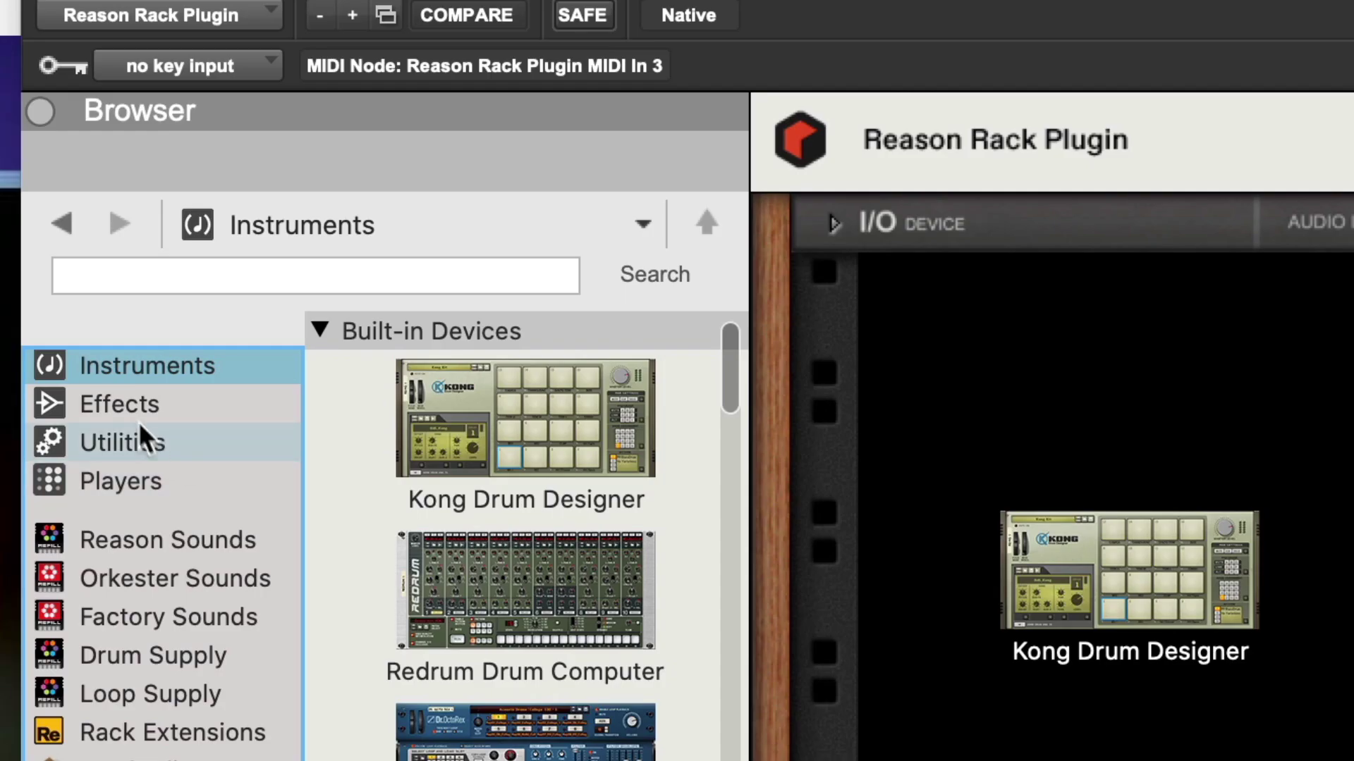
Step: Chain Channel Dynamics, Master Bus Compressor and Channel EQ with HPF on, then add Scream 4 Distortion
left_click(126, 403)
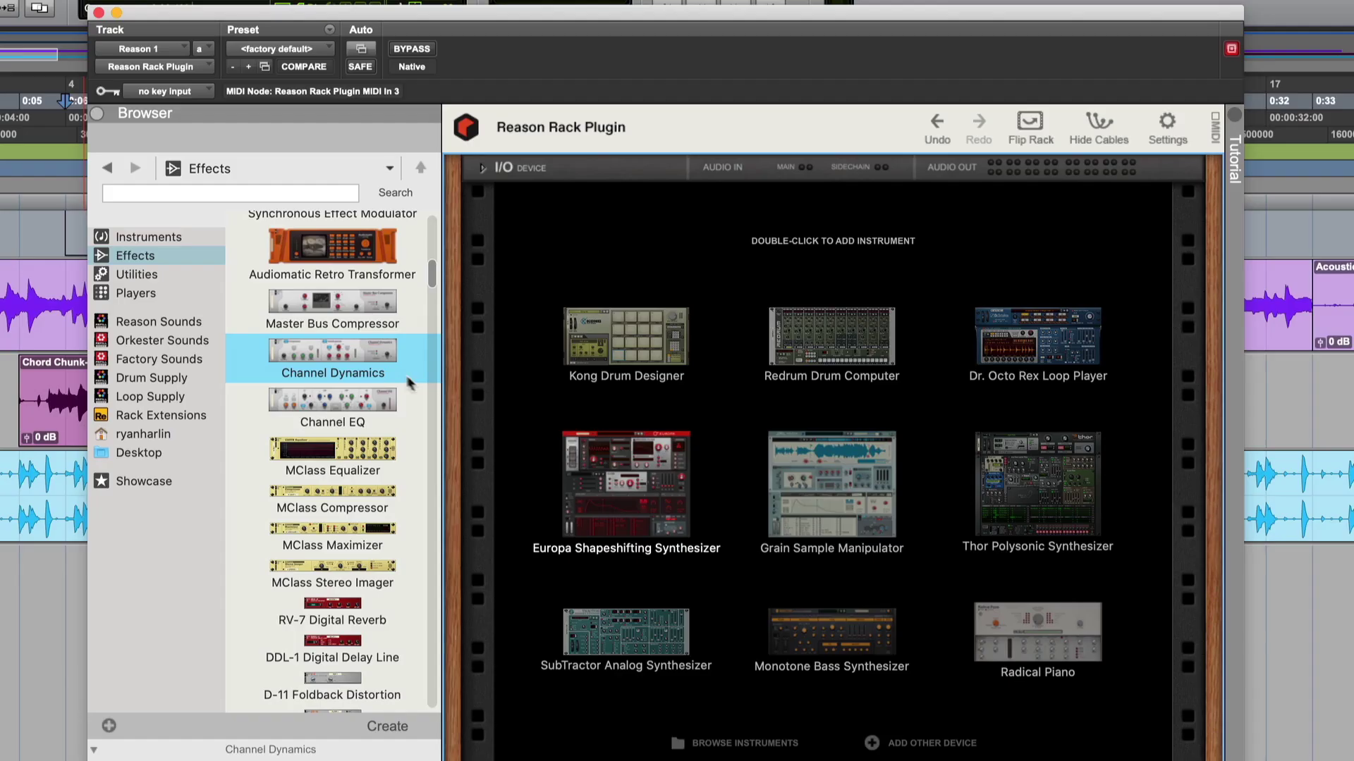
left_click_drag(329, 356, 705, 247)
left_click_drag(396, 306, 586, 388)
left_click_drag(329, 407, 592, 520)
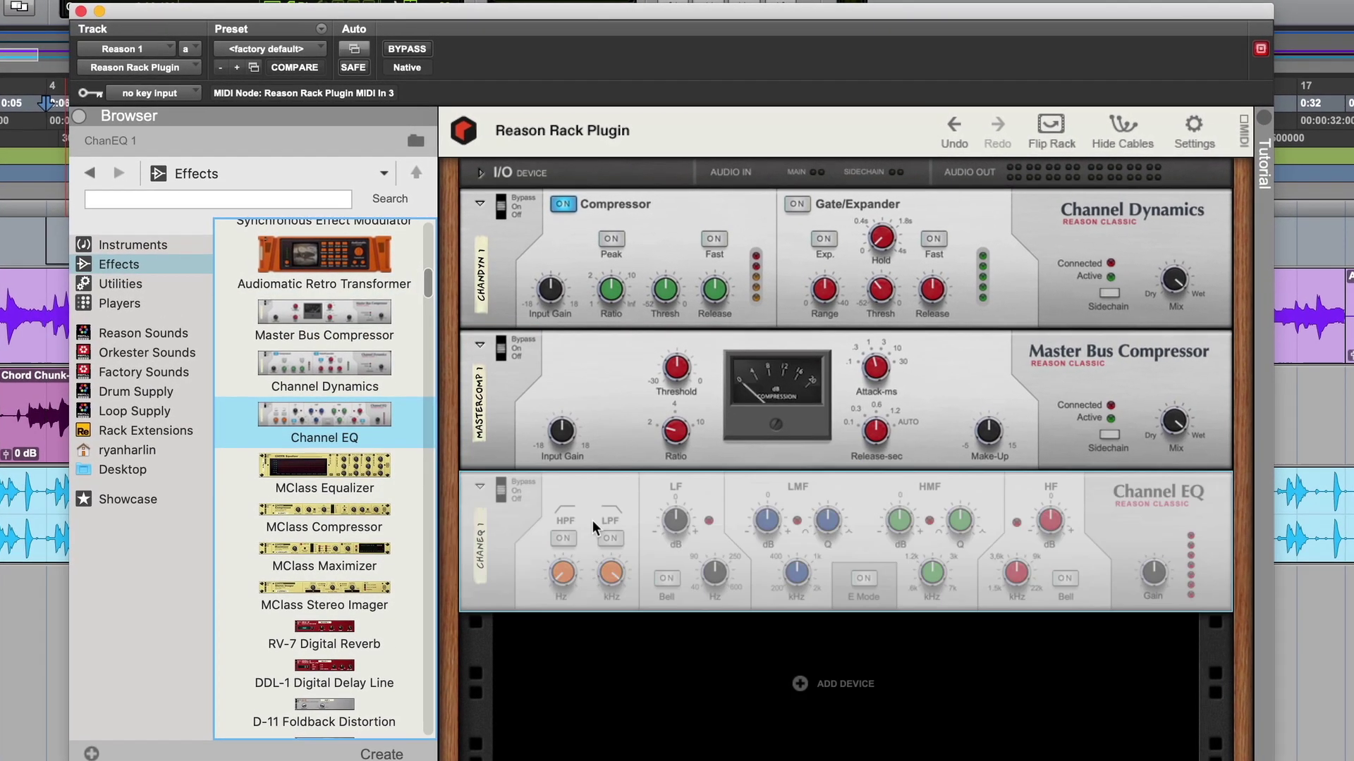
left_click(564, 537)
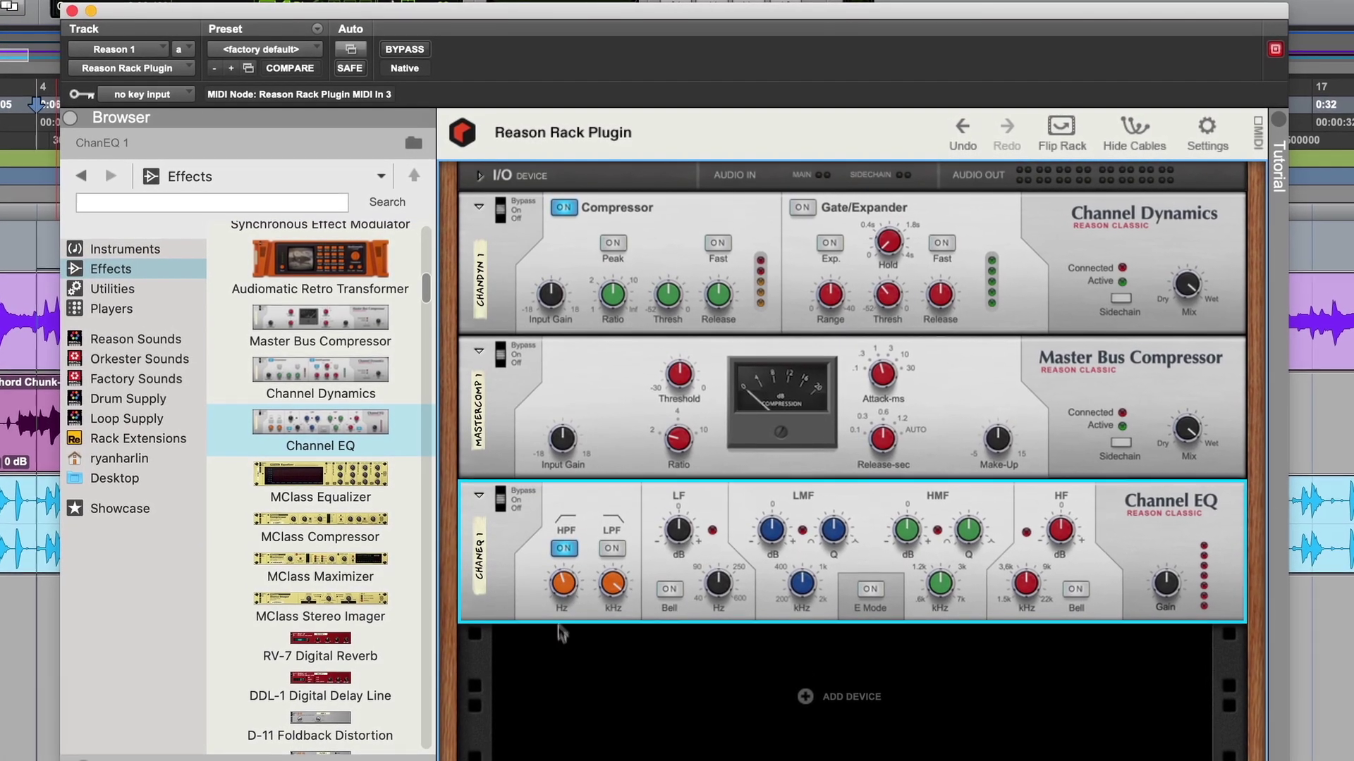
left_click(720, 304)
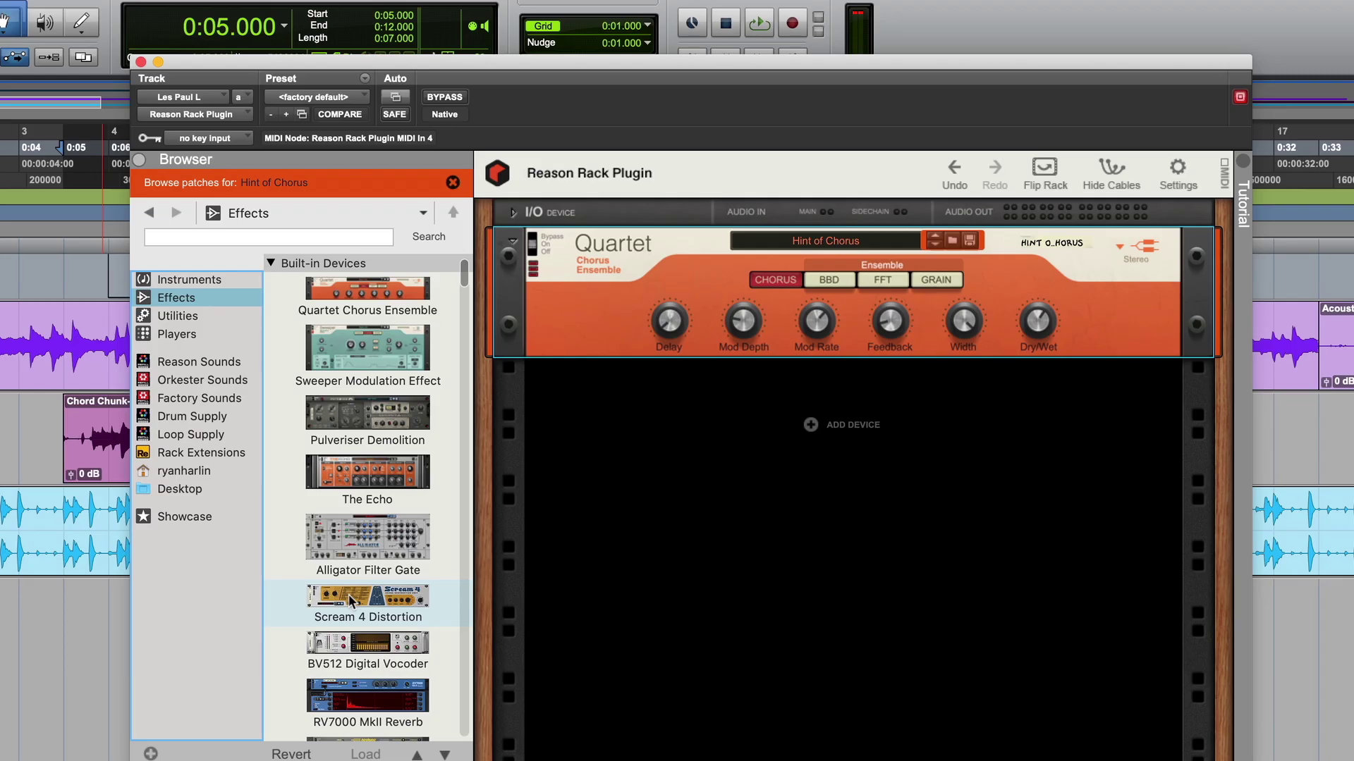
left_click_drag(367, 599, 565, 513)
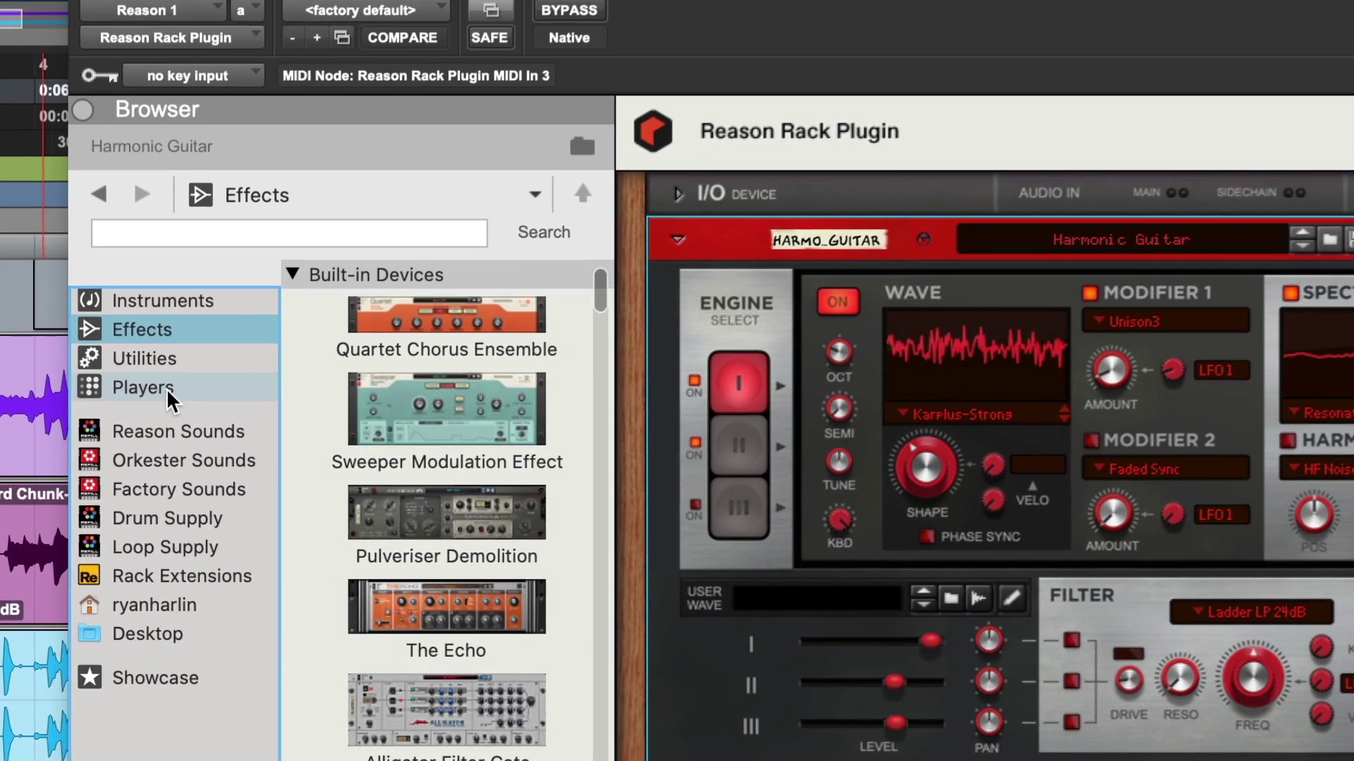
Step: Put a Dual Arpeggio on the Europa and add G4 at step 13 and E5 at step 16
left_click(169, 396)
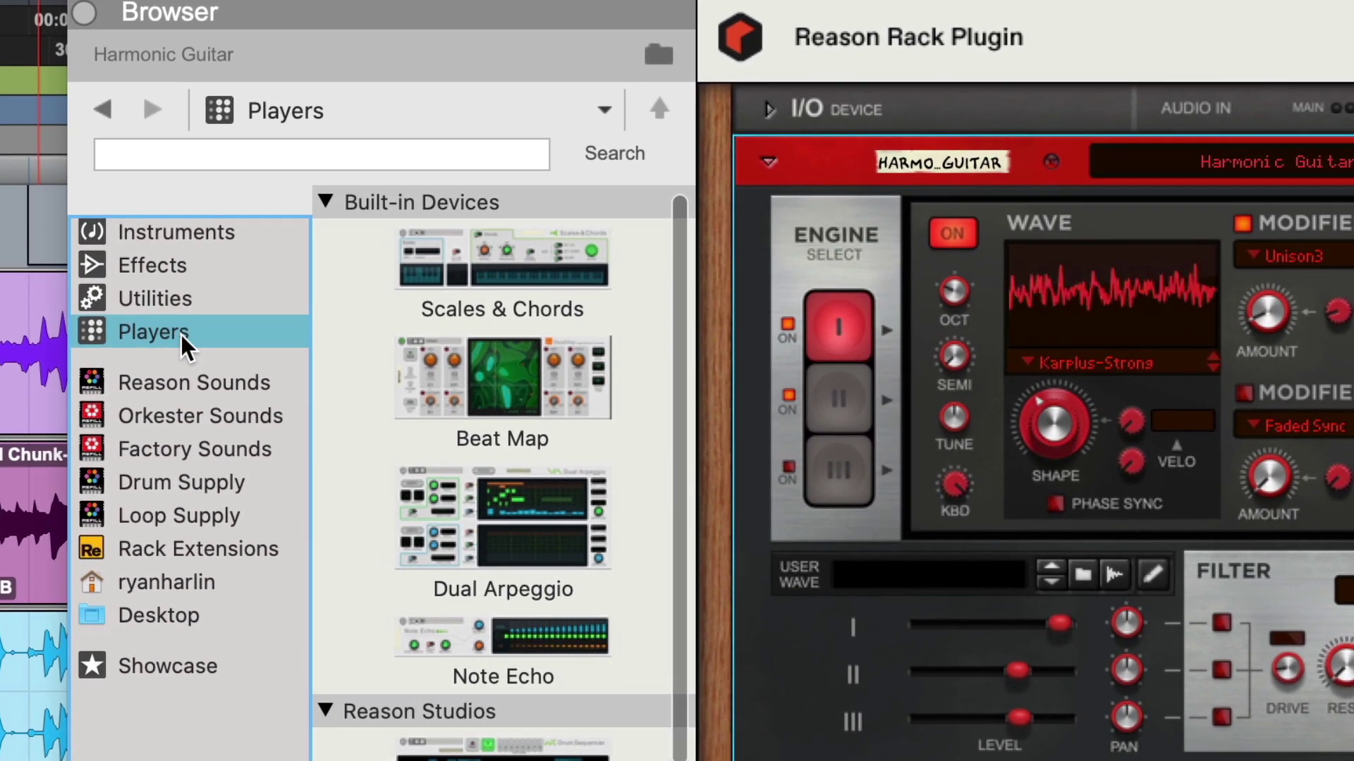
left_click_drag(503, 519, 994, 347)
left_click_drag(610, 275, 607, 269)
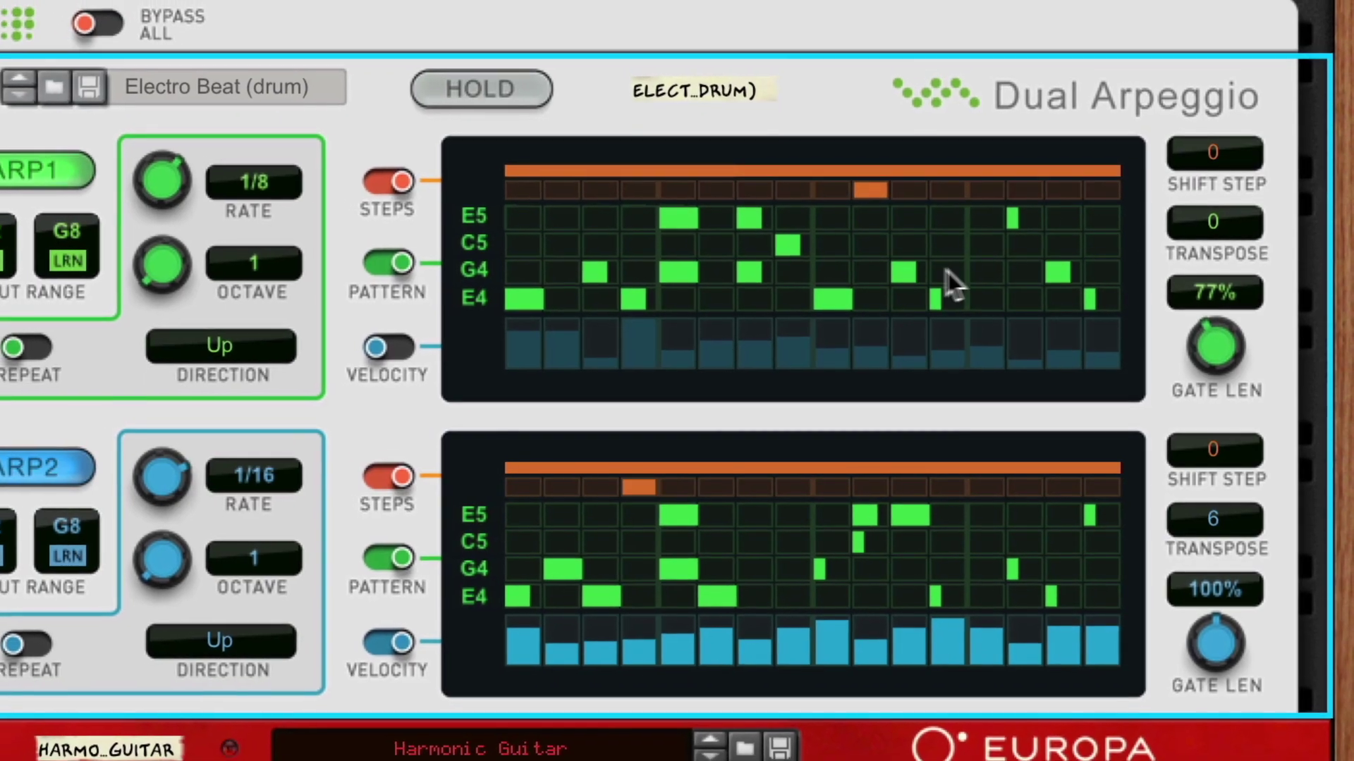
left_click(980, 272)
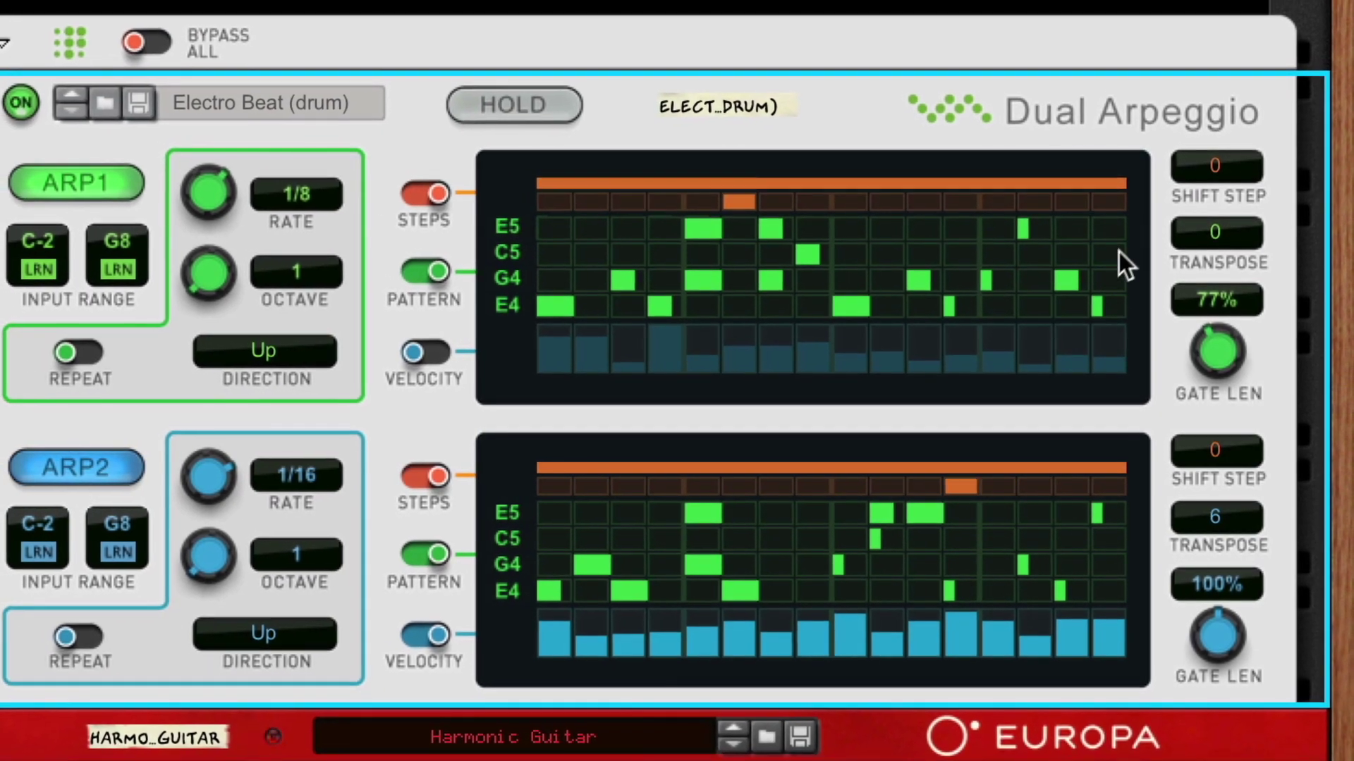
left_click(1095, 226)
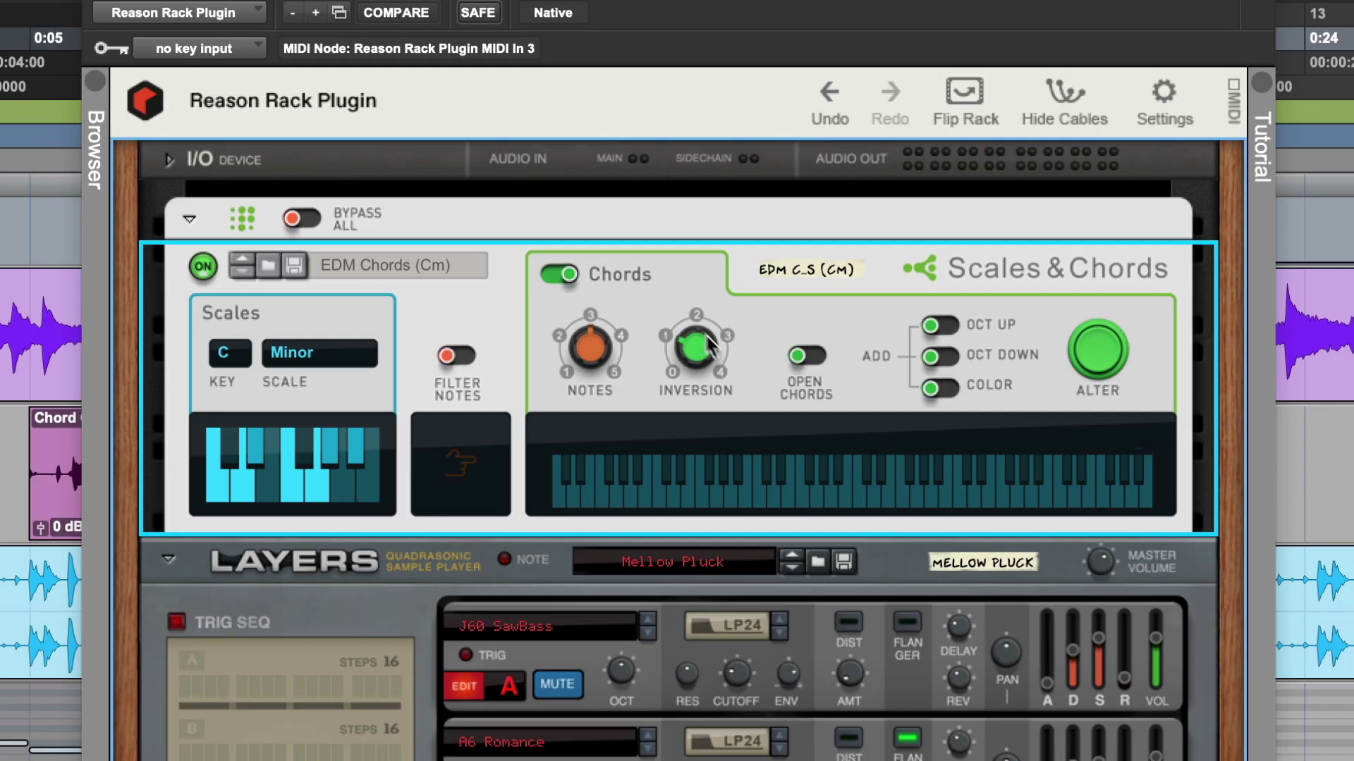
Step: Add an upper octave and open voicings to the chords, then give the PolyStep pattern a HiHat 2 hit at step 8
left_click(949, 328)
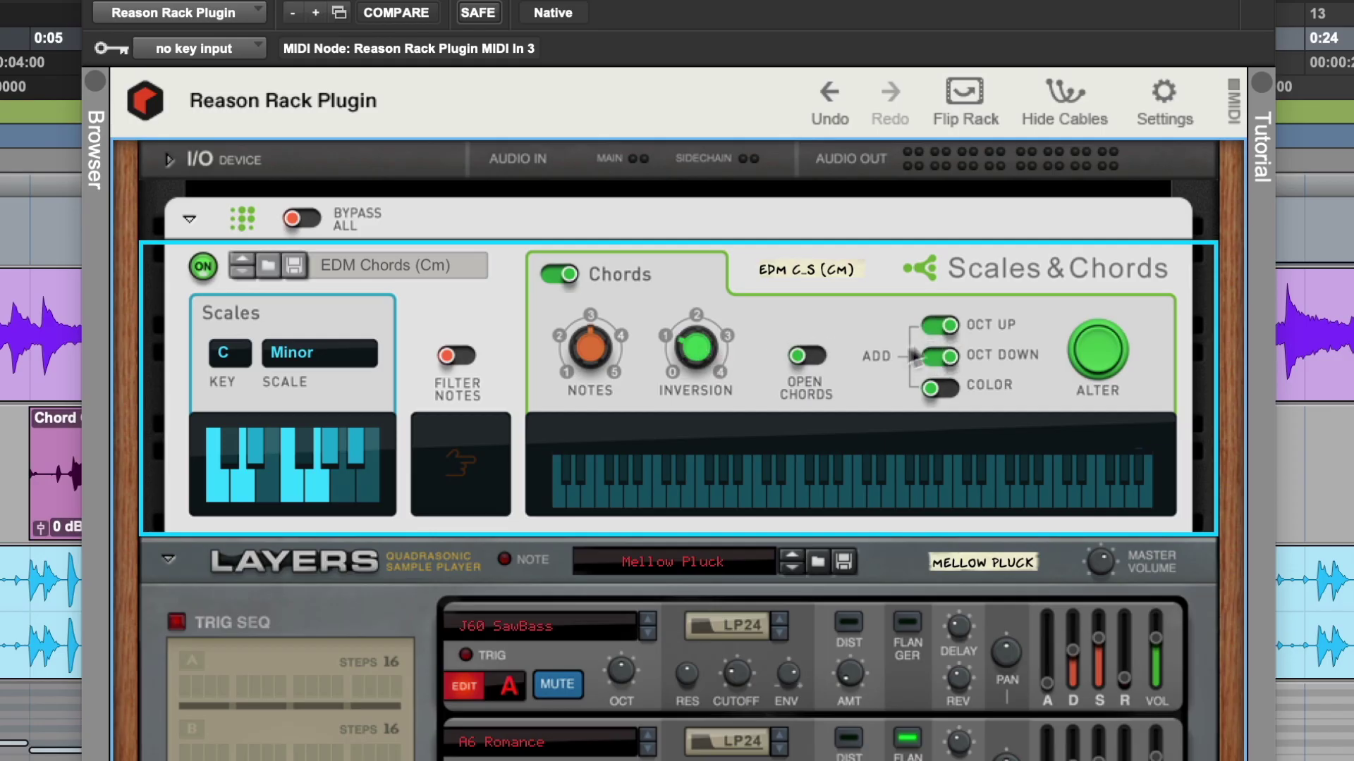
left_click(810, 356)
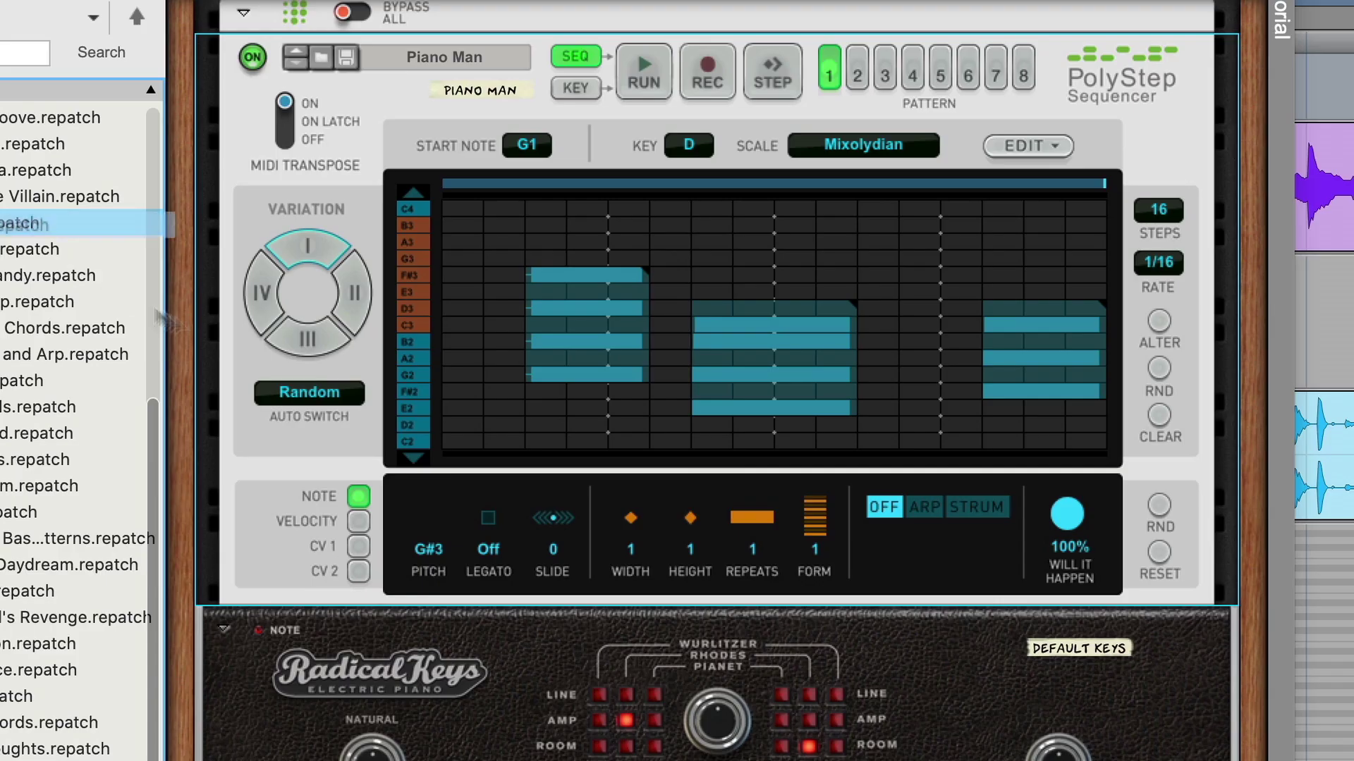
left_click_drag(28, 226, 740, 386)
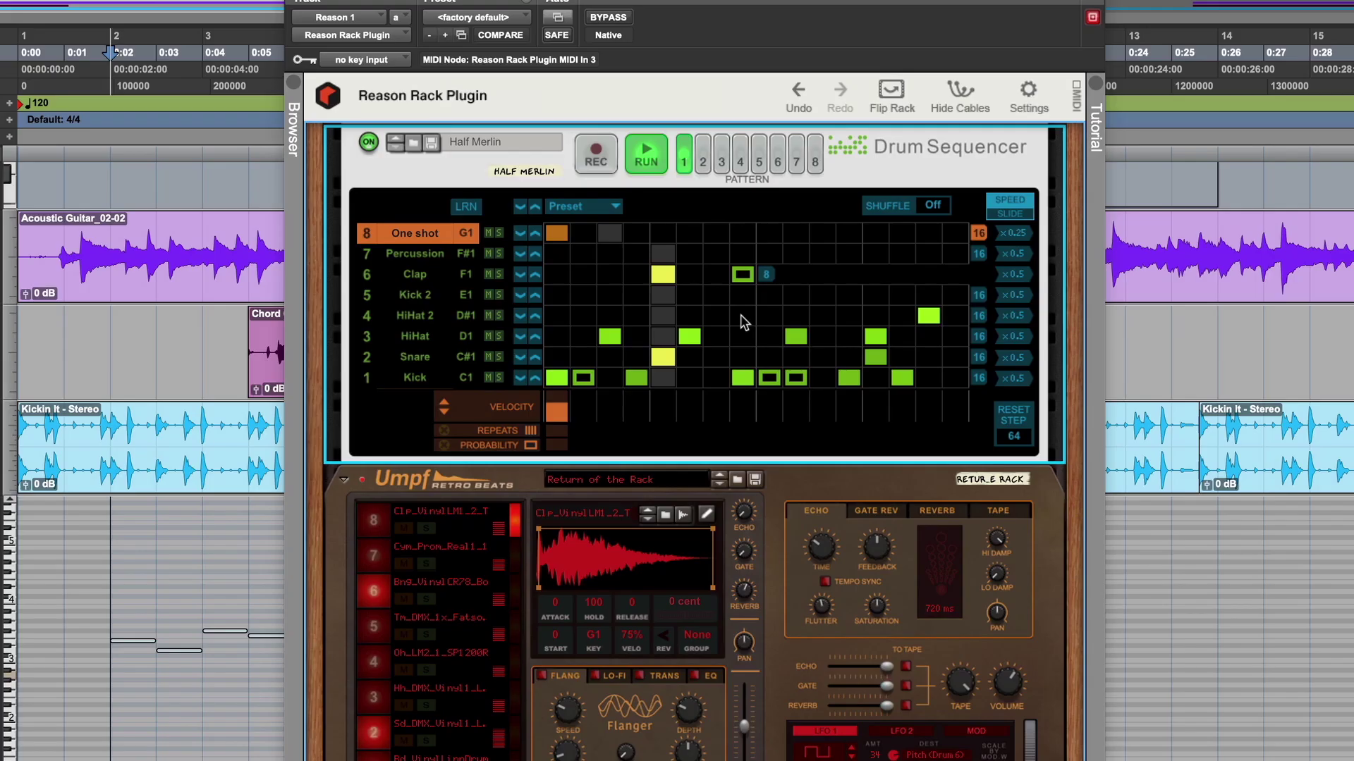
left_click(742, 316)
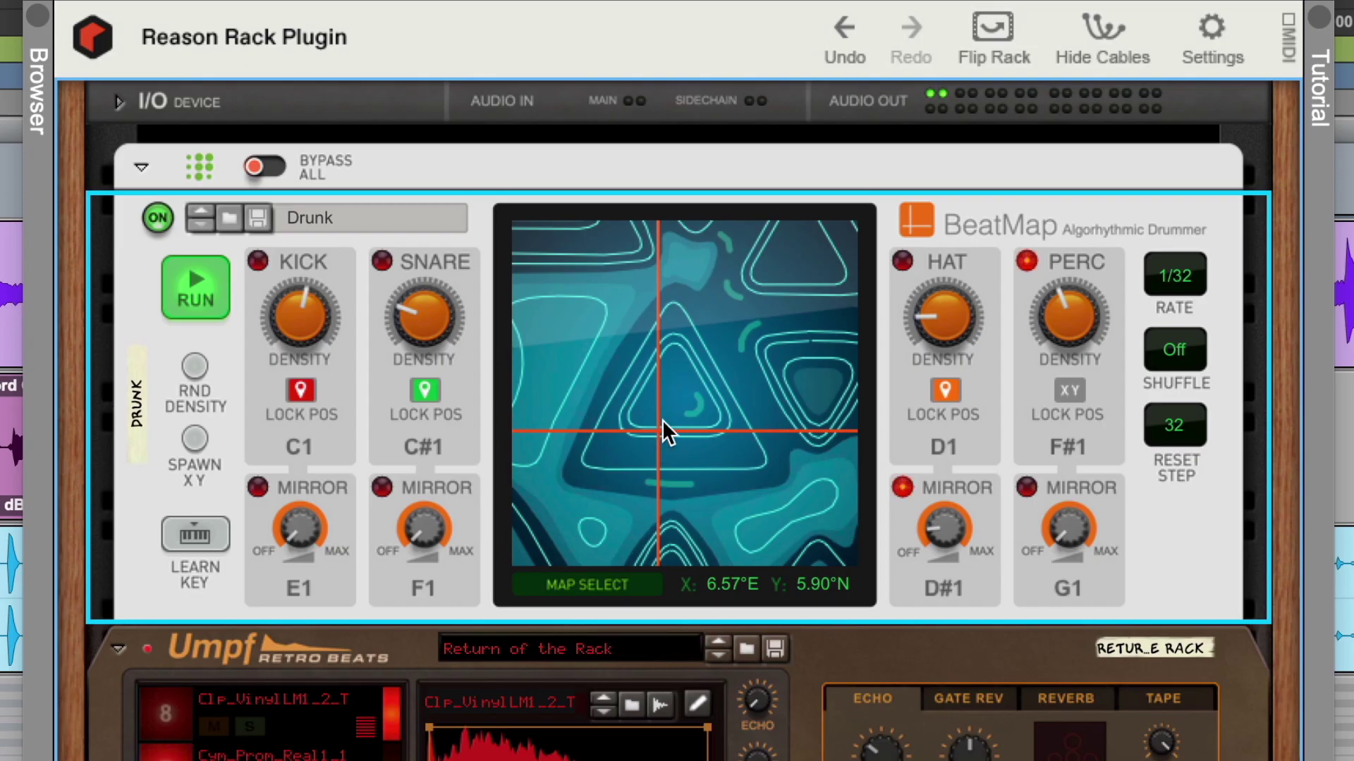
Step: Shift the BeatMap groove, insert ChordLine above Processed Pianos and play an F major chord
left_click_drag(662, 420, 784, 324)
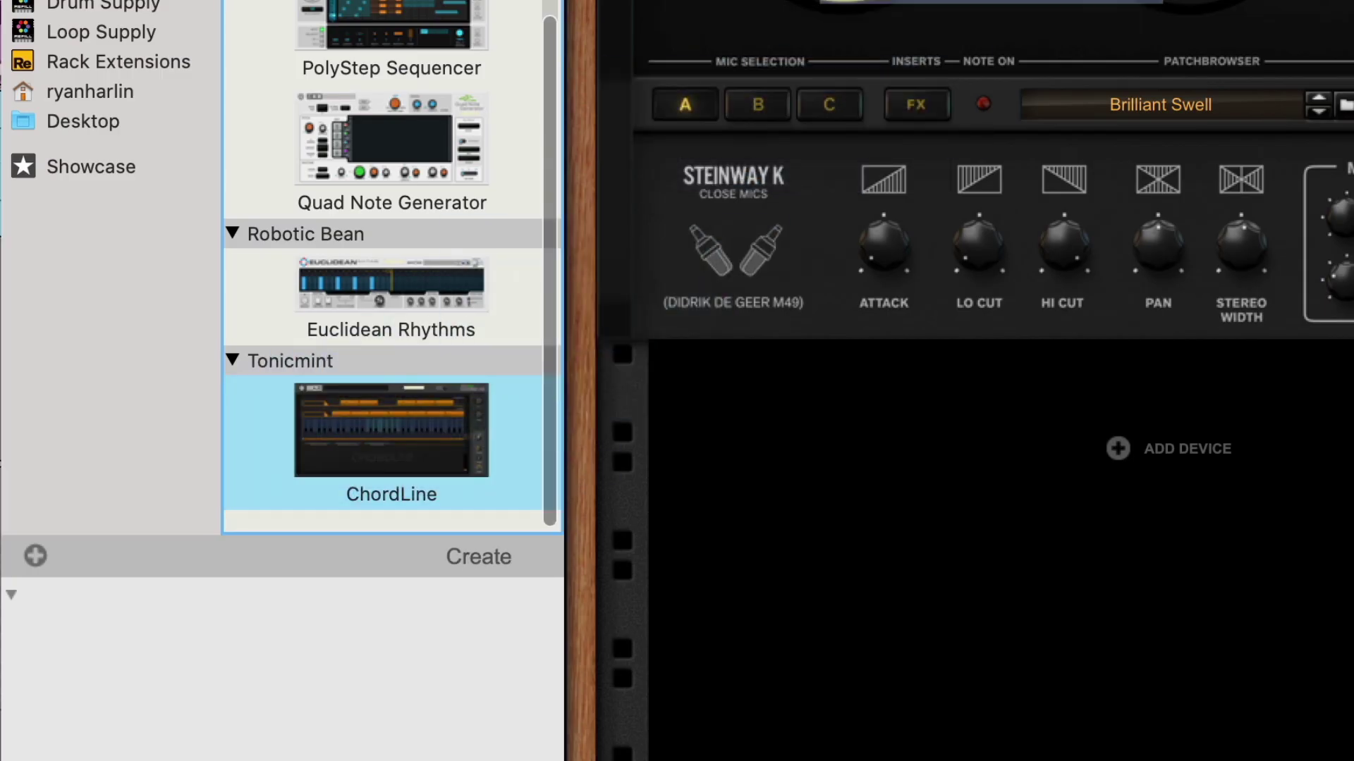
left_click_drag(392, 430, 512, 239)
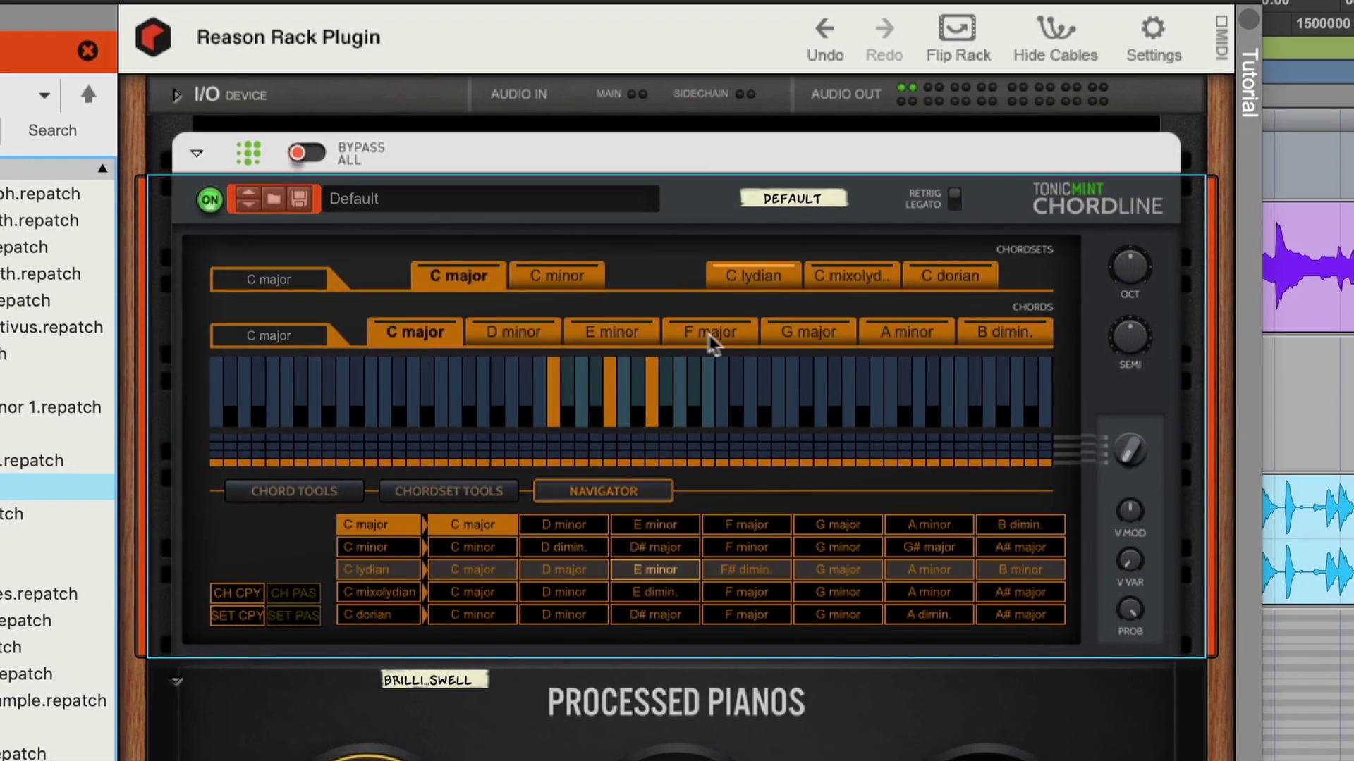
left_click(709, 337)
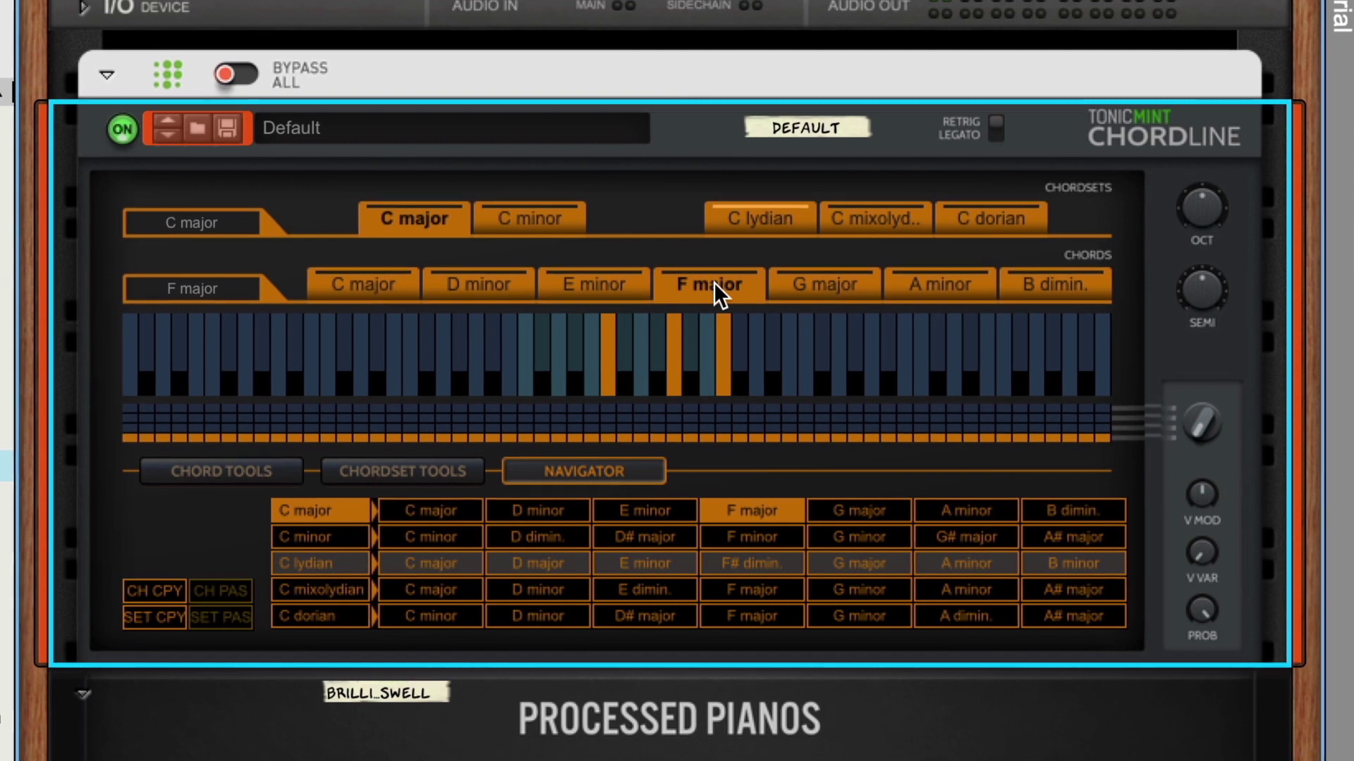